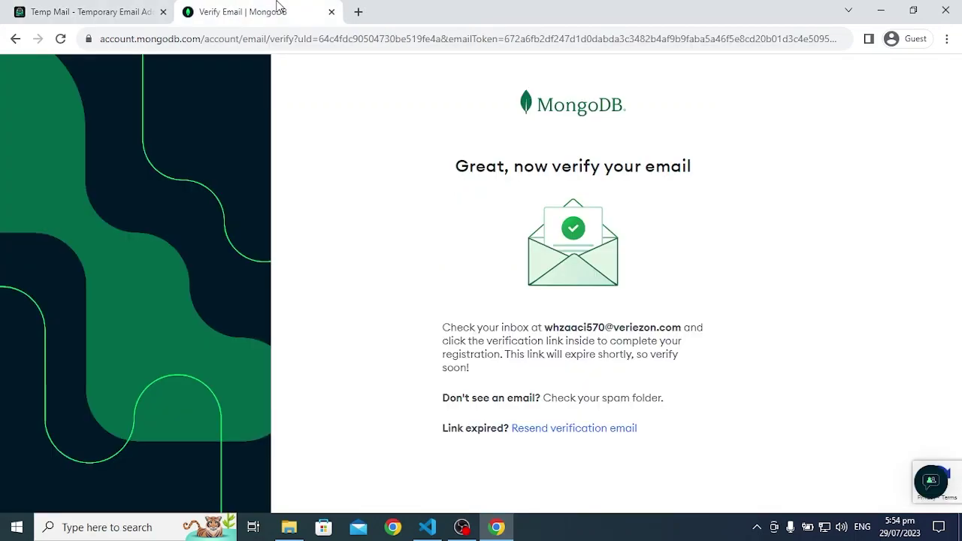
# - Switch to the temporary mailbox, open the "Verify Your MongoDB Email Address" message and verify the email through its link
pyautogui.click(83, 15)
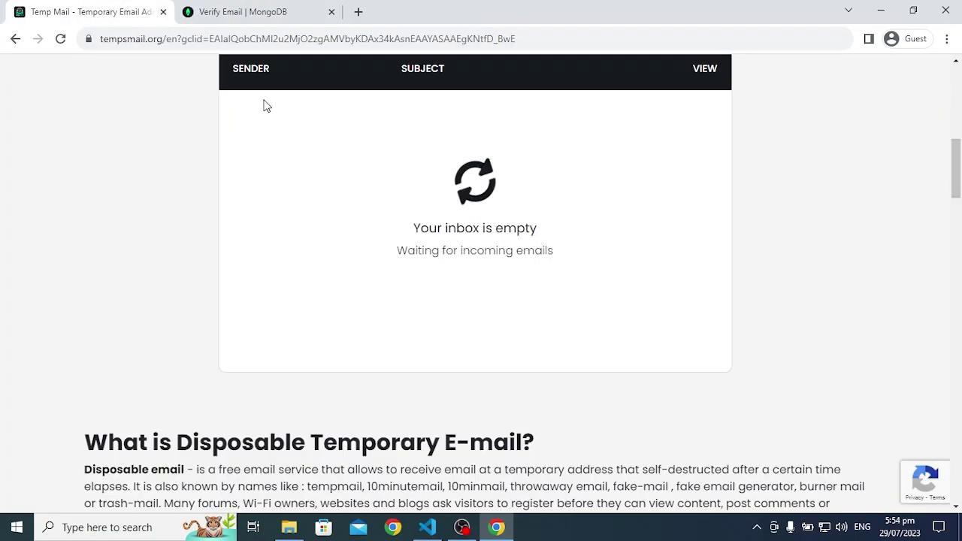
pyautogui.scroll(3, 474, 260)
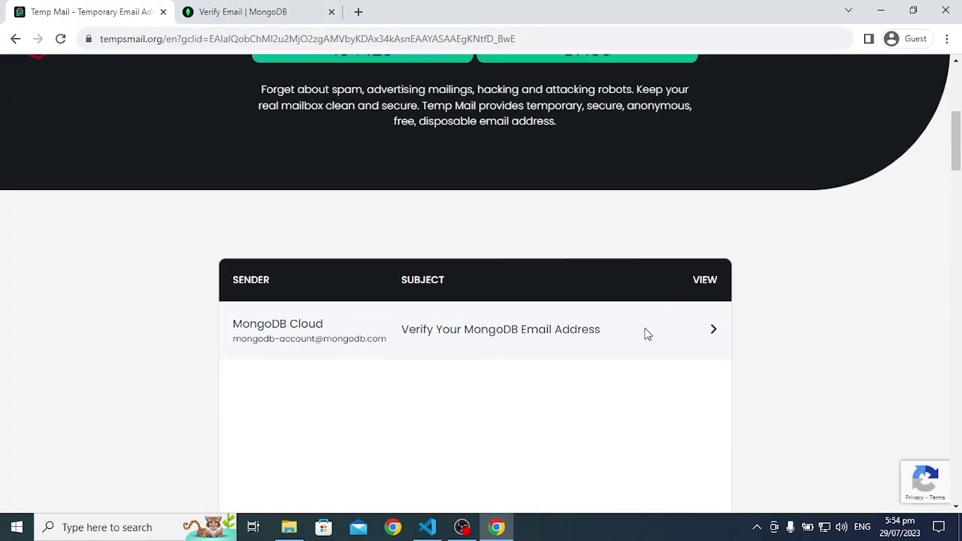
pyautogui.click(586, 343)
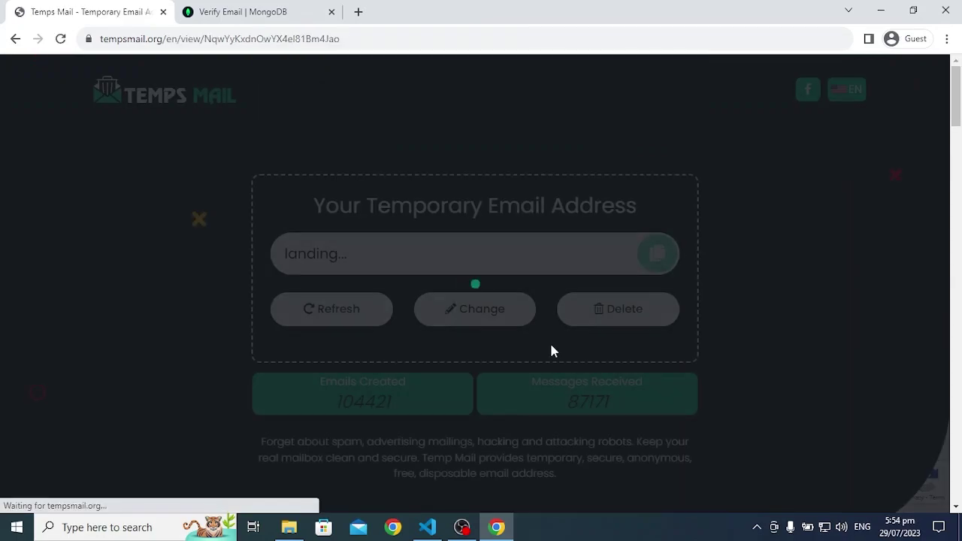
pyautogui.scroll(-6, 517, 332)
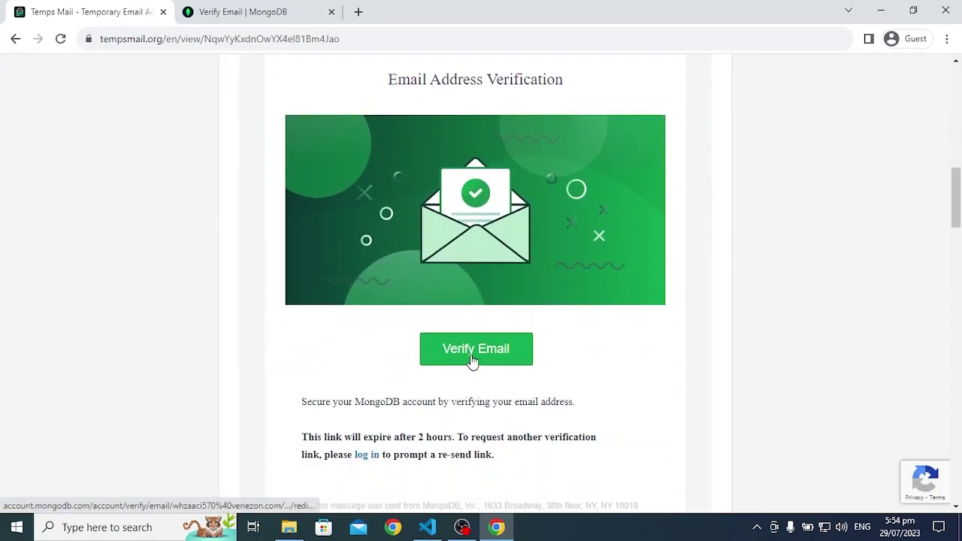
pyautogui.click(472, 362)
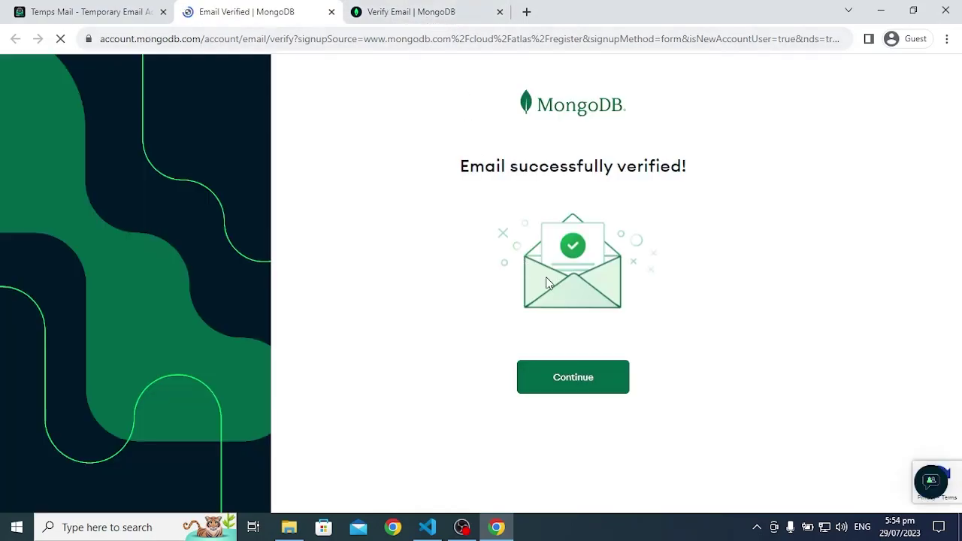
# - Continue from the verified-email page to Atlas and close the leftover Verify Email page
pyautogui.click(584, 391)
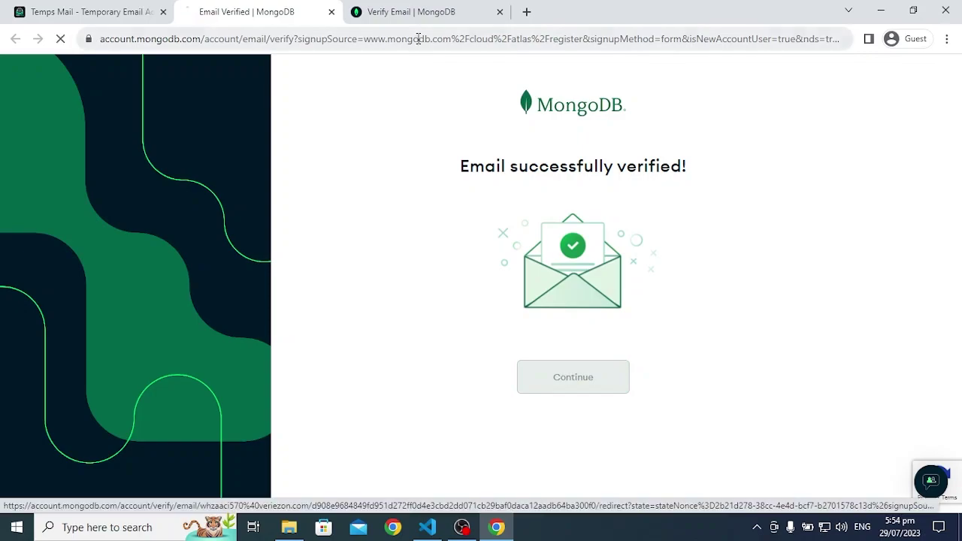
pyautogui.click(498, 12)
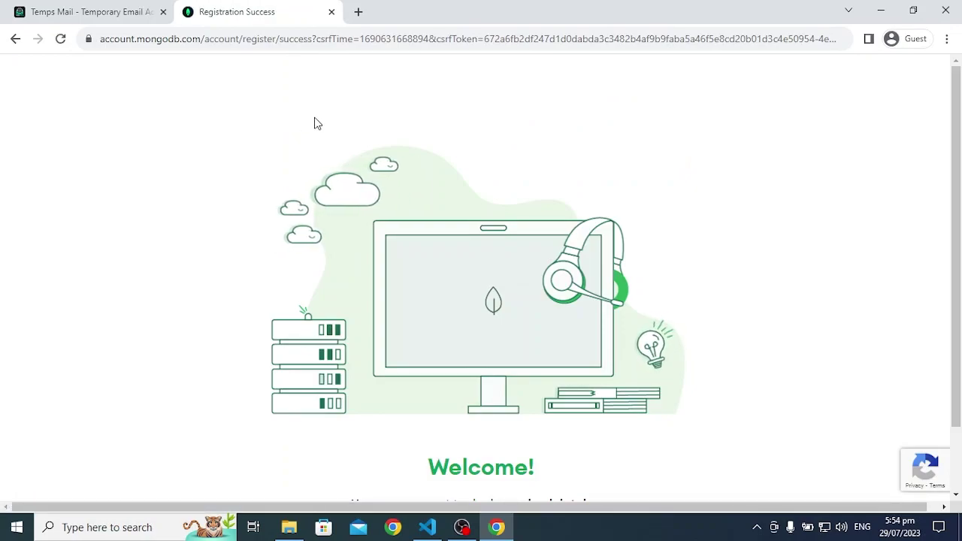
pyautogui.scroll(-1, 313, 122)
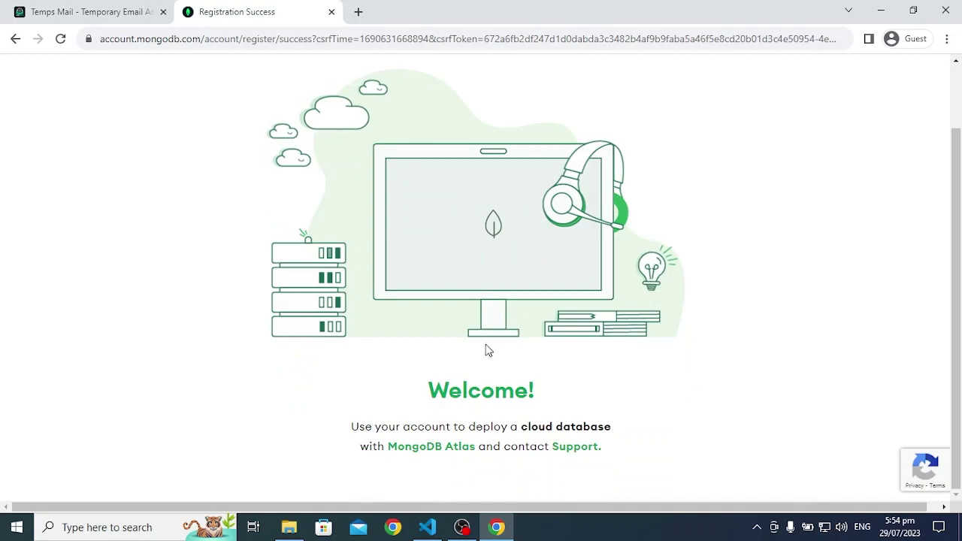
pyautogui.scroll(1, 561, 412)
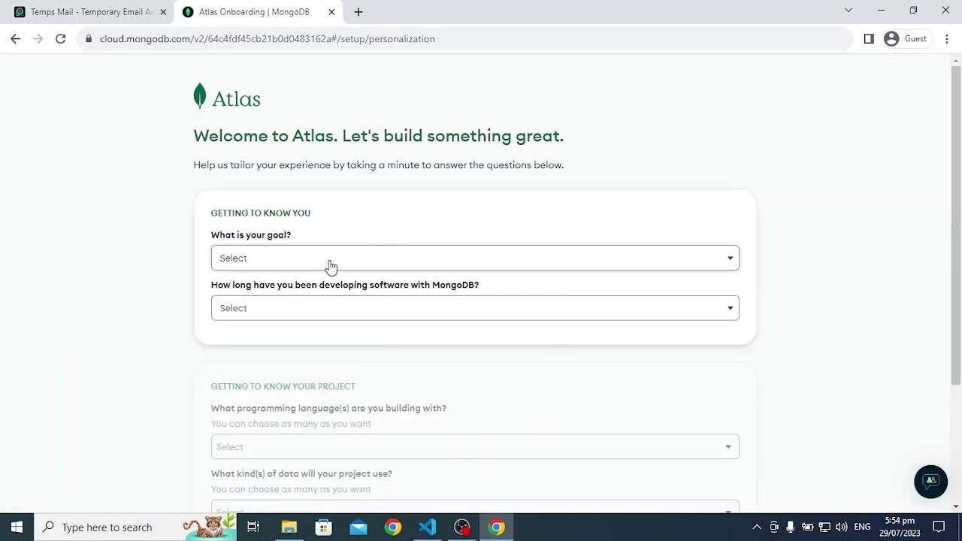
# - Answer the getting-to-know-you questions with the goal "Learn MongoDB" and the experience "New to MongoDB"
pyautogui.click(380, 265)
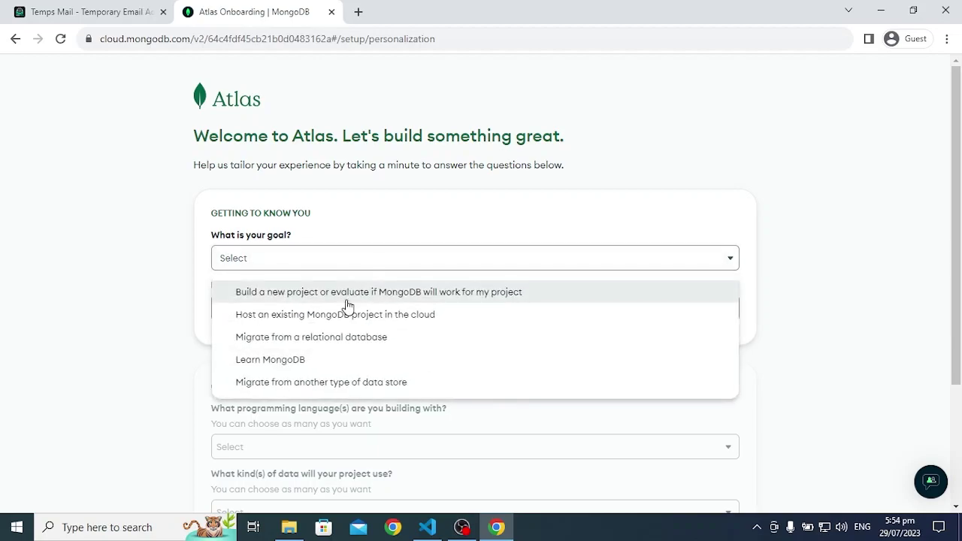
pyautogui.click(360, 364)
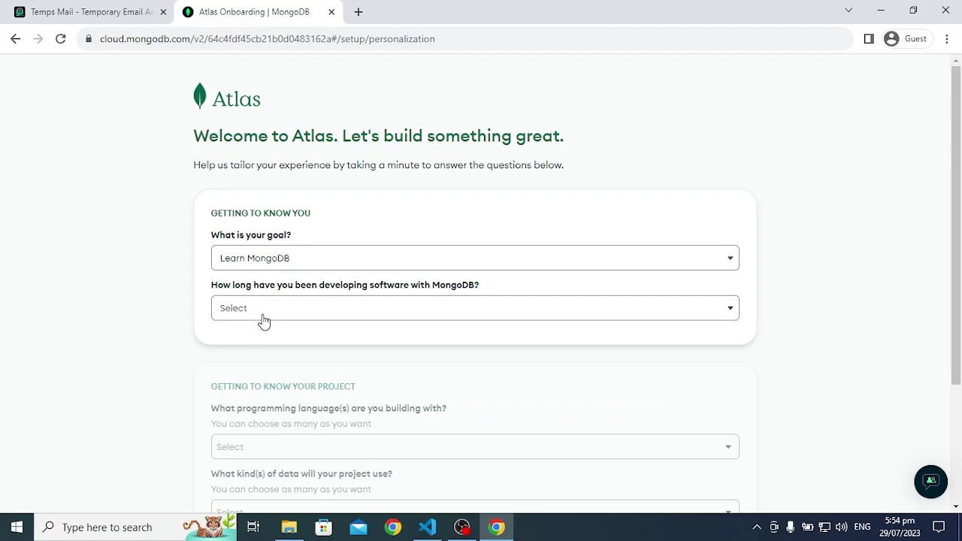
pyautogui.click(501, 313)
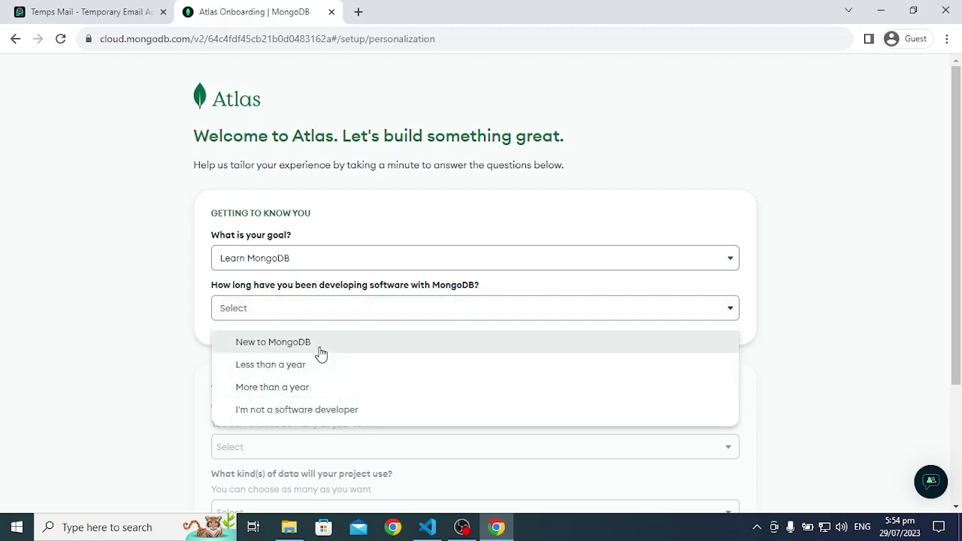
pyautogui.click(321, 348)
# - Choose Javascript / Node.js as the programming language the project is built with
pyautogui.scroll(-2, 361, 331)
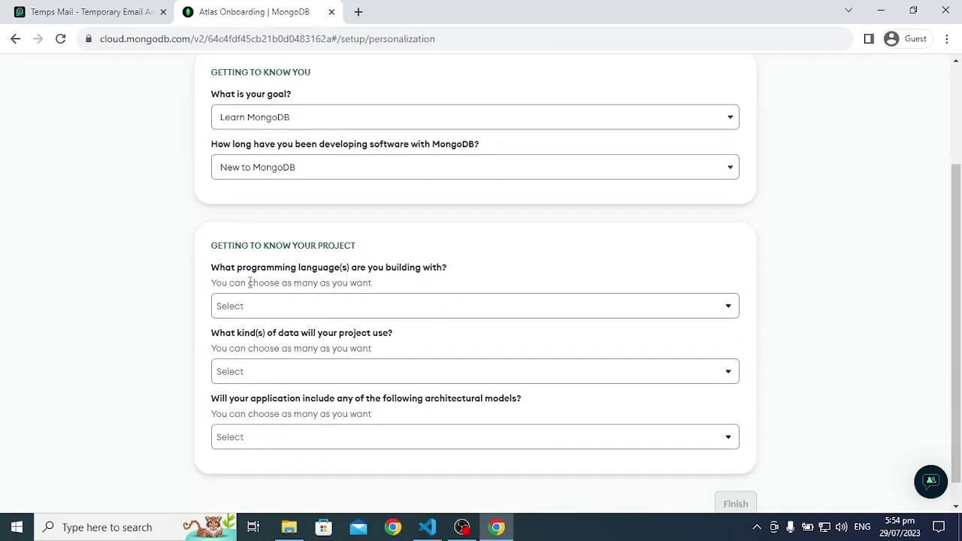
pyautogui.scroll(-1, 425, 299)
pyautogui.click(293, 283)
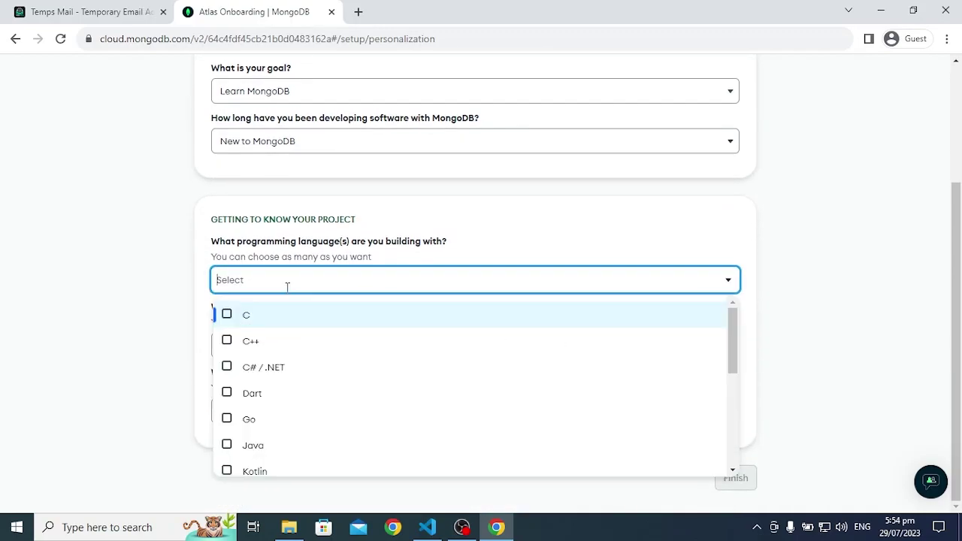
pyautogui.scroll(-5, 299, 391)
pyautogui.scroll(1, 275, 444)
pyautogui.scroll(3, 280, 441)
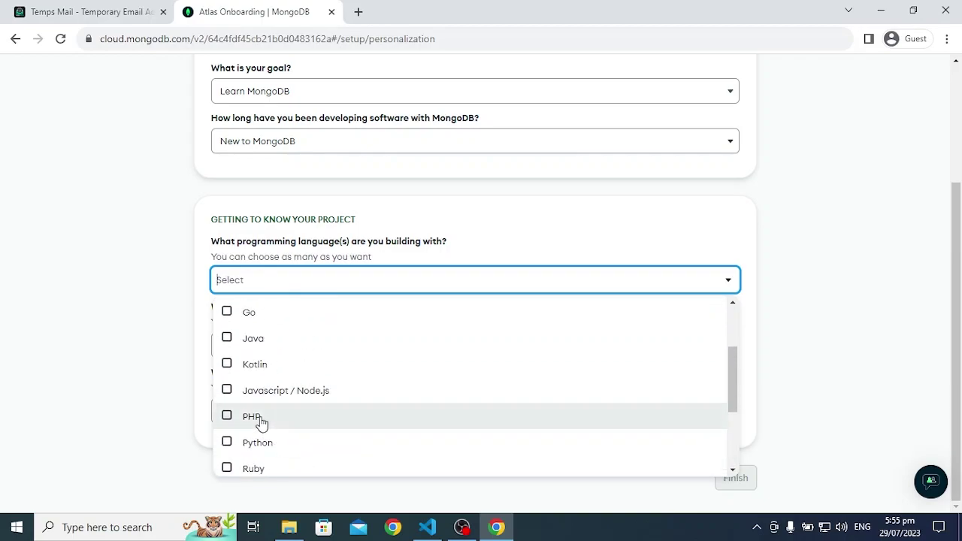
pyautogui.click(228, 391)
pyautogui.click(131, 335)
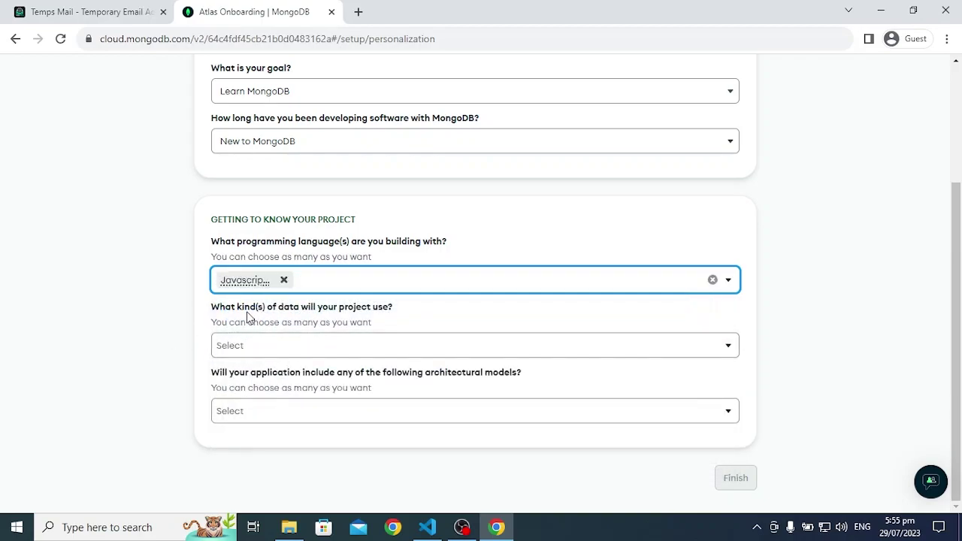
# - Answer the question on the project's kinds of data with only "Not sure / None"
pyautogui.click(372, 345)
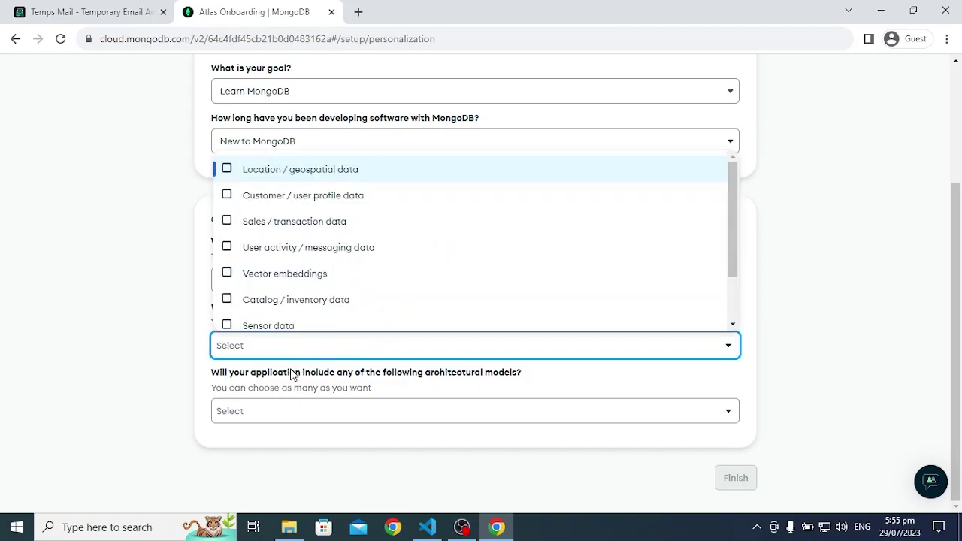
pyautogui.scroll(-2, 279, 276)
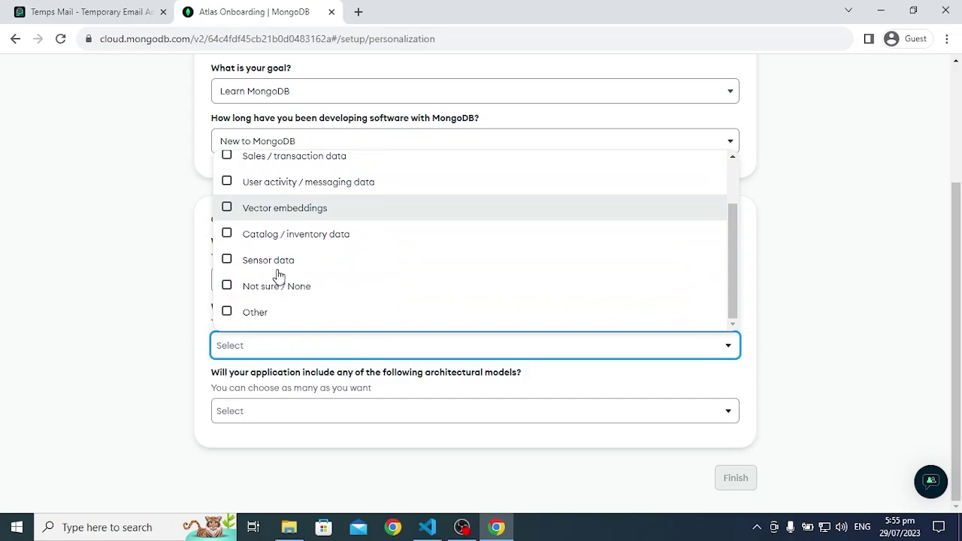
pyautogui.click(227, 313)
pyautogui.click(227, 286)
pyautogui.click(227, 313)
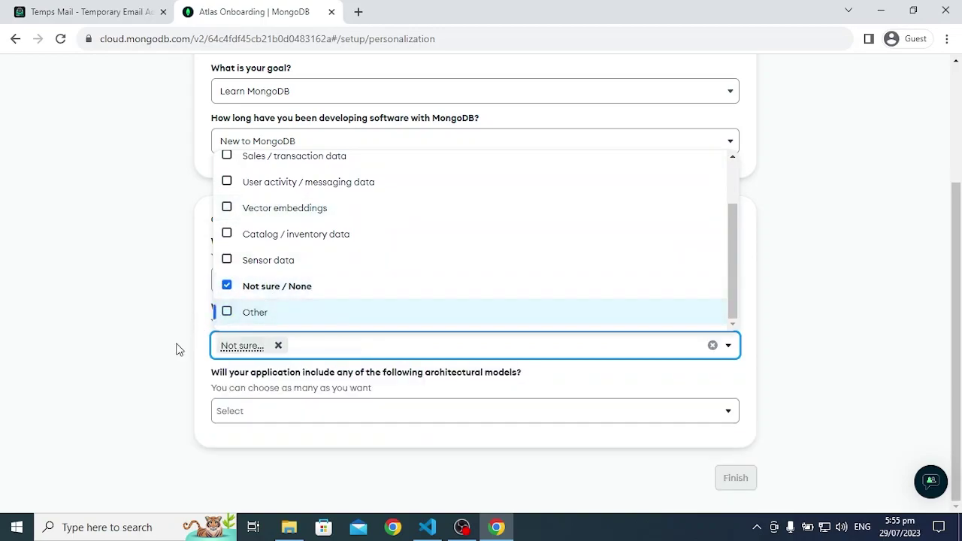
pyautogui.click(178, 348)
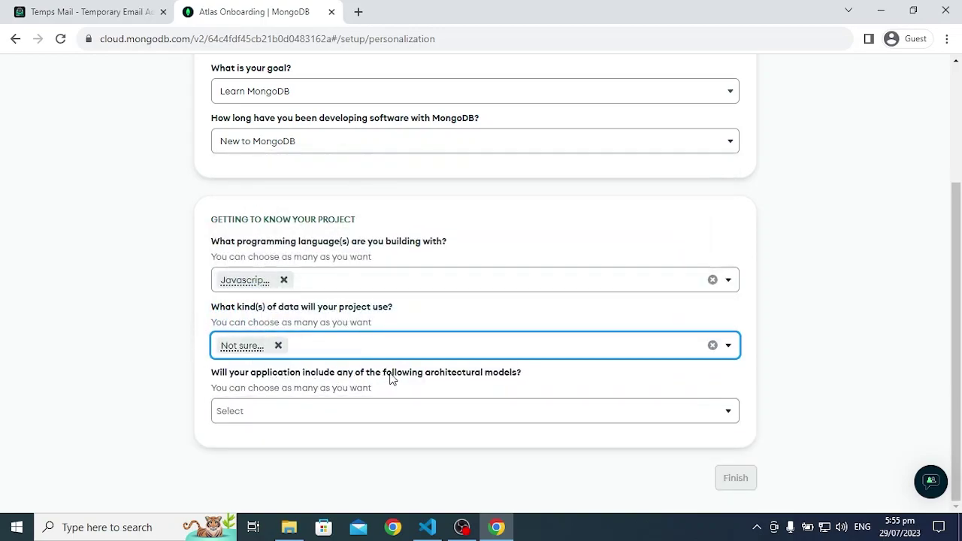
# - Choose "Not sure / None" for the application's architectural models and finish the onboarding questionnaire
pyautogui.click(481, 411)
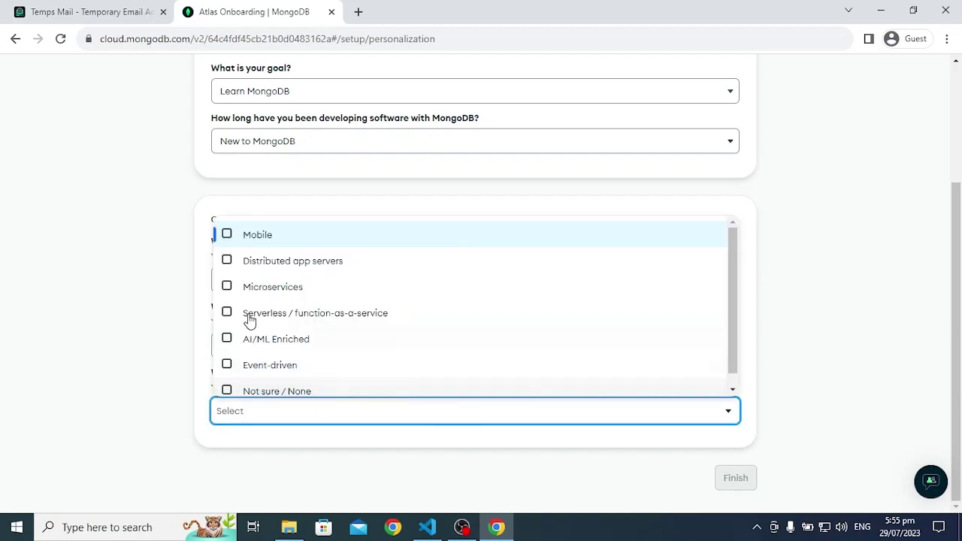
pyautogui.click(230, 391)
pyautogui.click(144, 399)
pyautogui.click(741, 479)
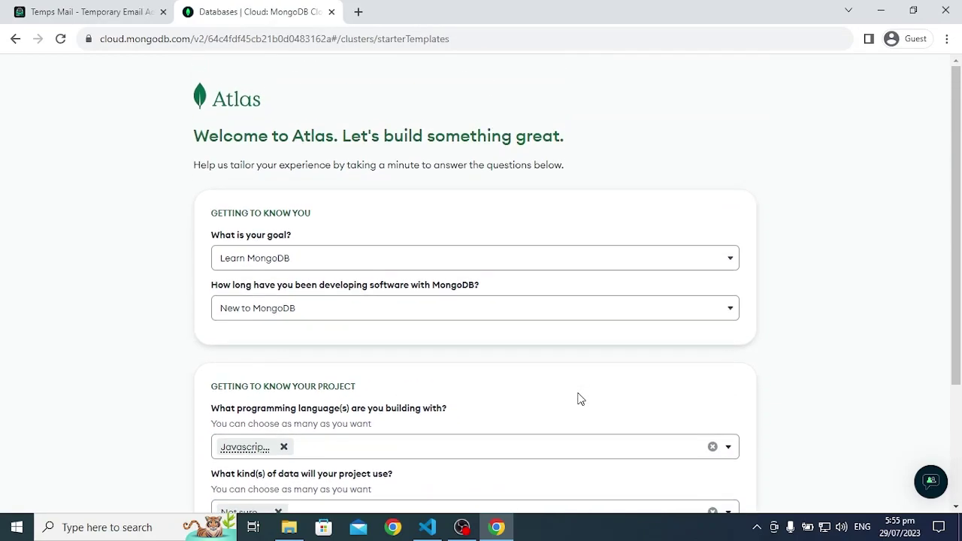
# - Review the database deployment options and select the free M0 cluster template
pyautogui.scroll(-3, 579, 399)
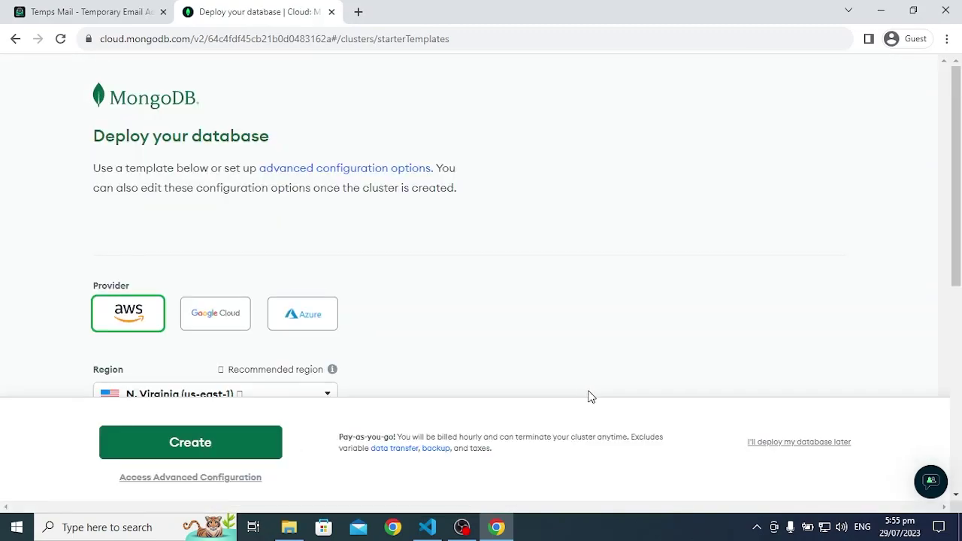
pyautogui.scroll(-4, 359, 215)
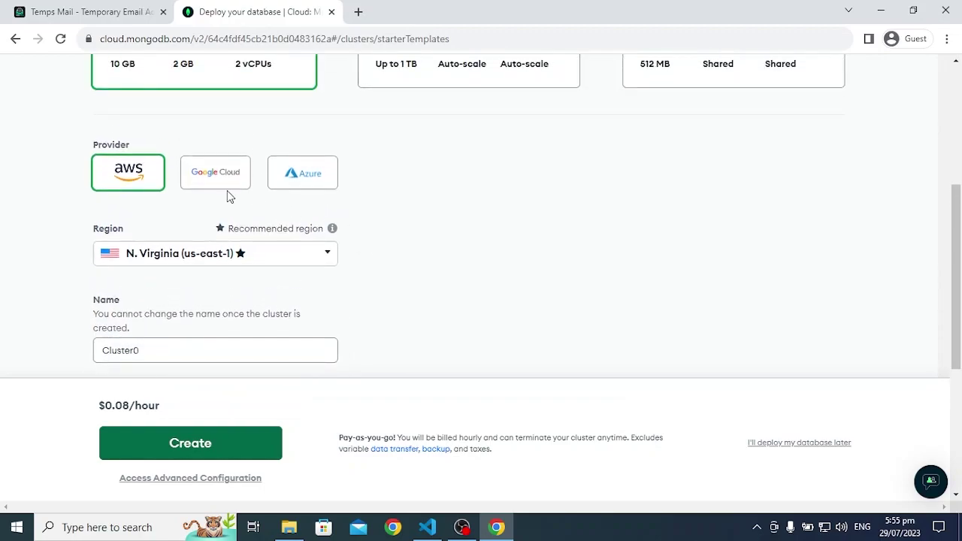
pyautogui.scroll(1, 231, 206)
pyautogui.scroll(1, 275, 205)
pyautogui.scroll(-2, 380, 226)
pyautogui.scroll(3, 437, 222)
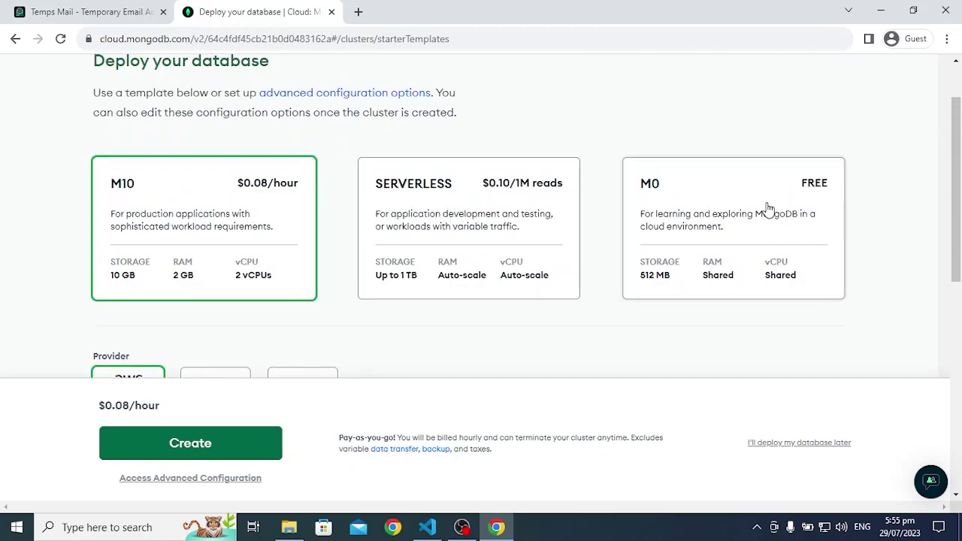
pyautogui.click(707, 208)
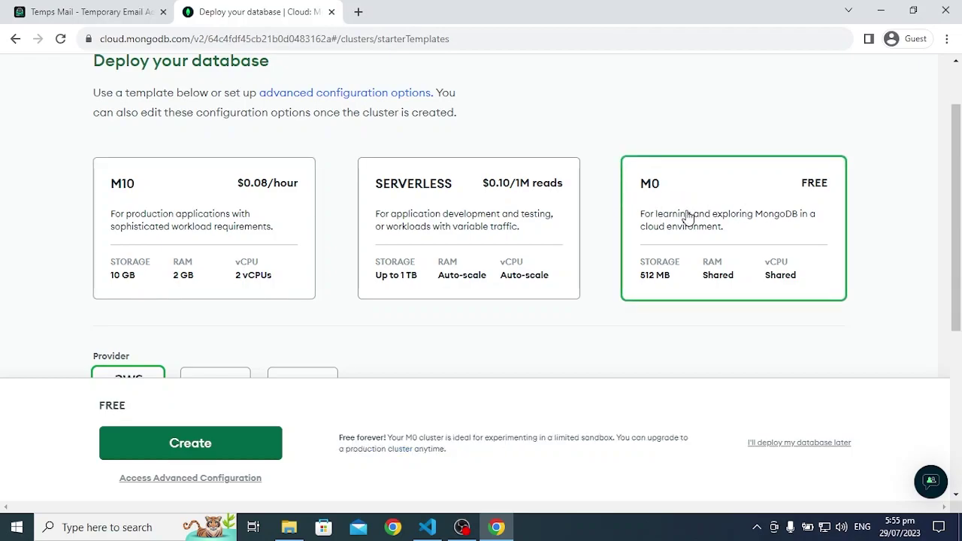
# - Set the cluster's AWS region to Mumbai (ap-south-1)
pyautogui.scroll(-1, 729, 229)
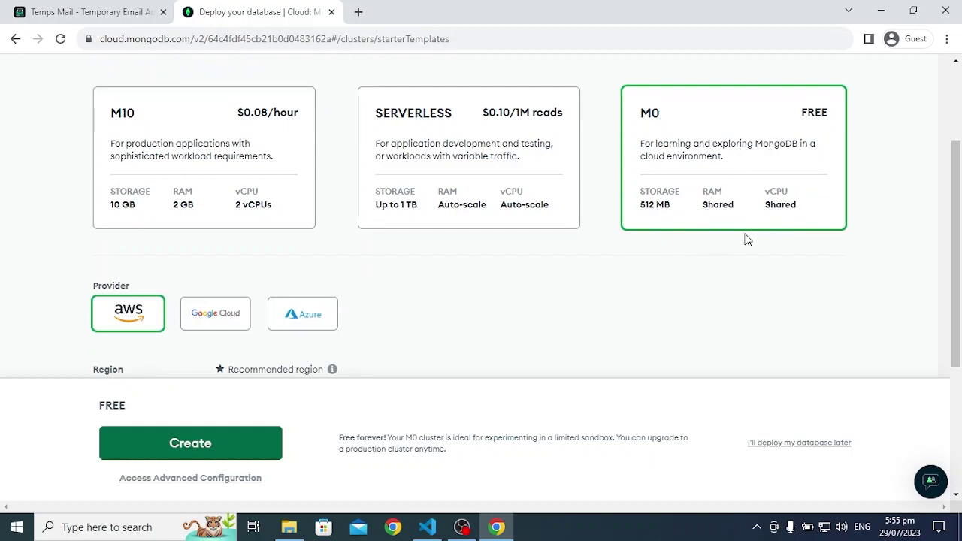
pyautogui.scroll(-3, 748, 239)
pyautogui.click(263, 184)
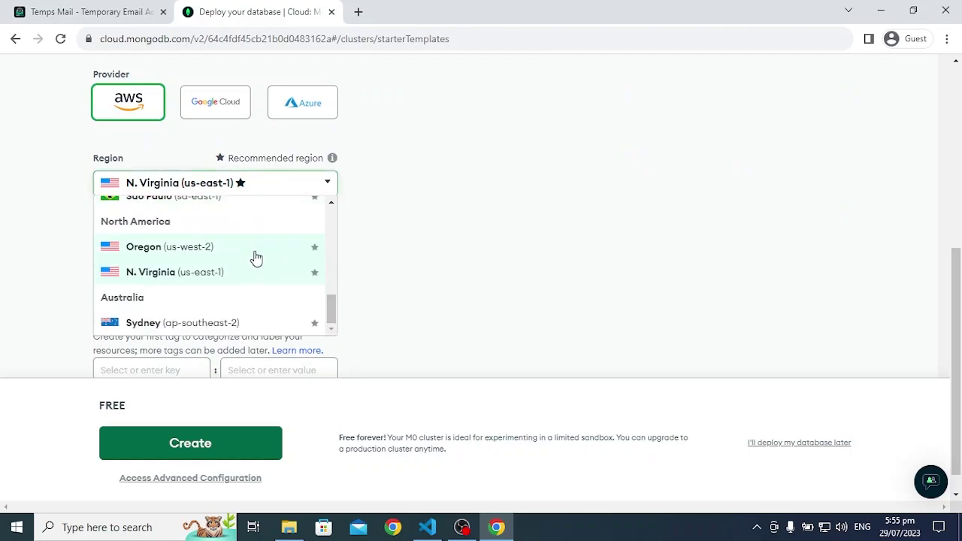
pyautogui.scroll(-1, 226, 233)
pyautogui.scroll(2, 241, 263)
pyautogui.scroll(3, 255, 267)
pyautogui.scroll(-1, 248, 244)
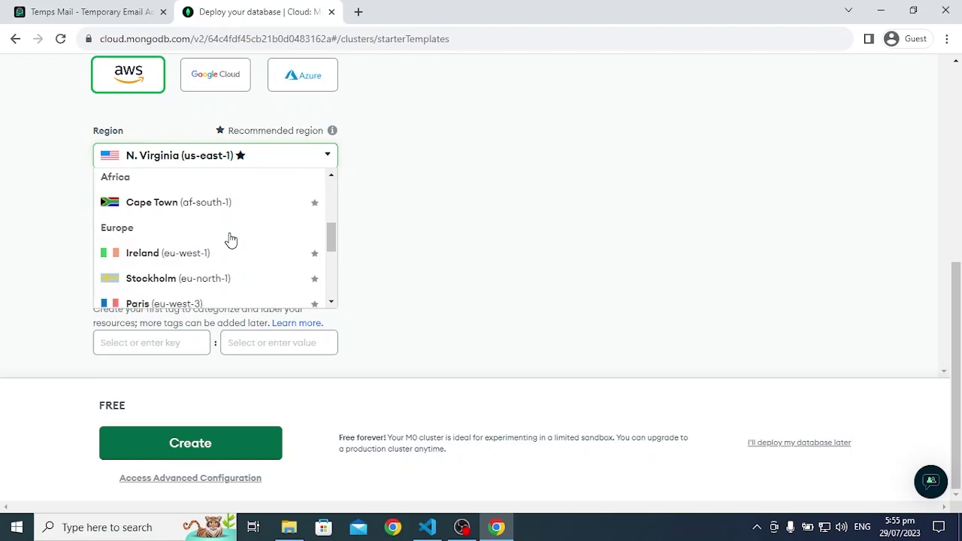
pyautogui.scroll(-1, 209, 259)
pyautogui.scroll(-1, 211, 255)
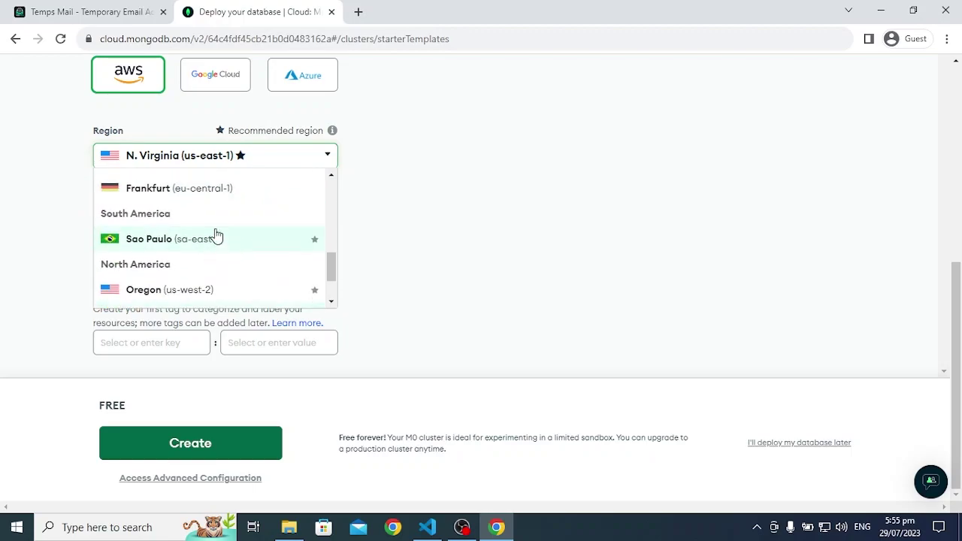
pyautogui.scroll(3, 207, 263)
pyautogui.scroll(5, 210, 262)
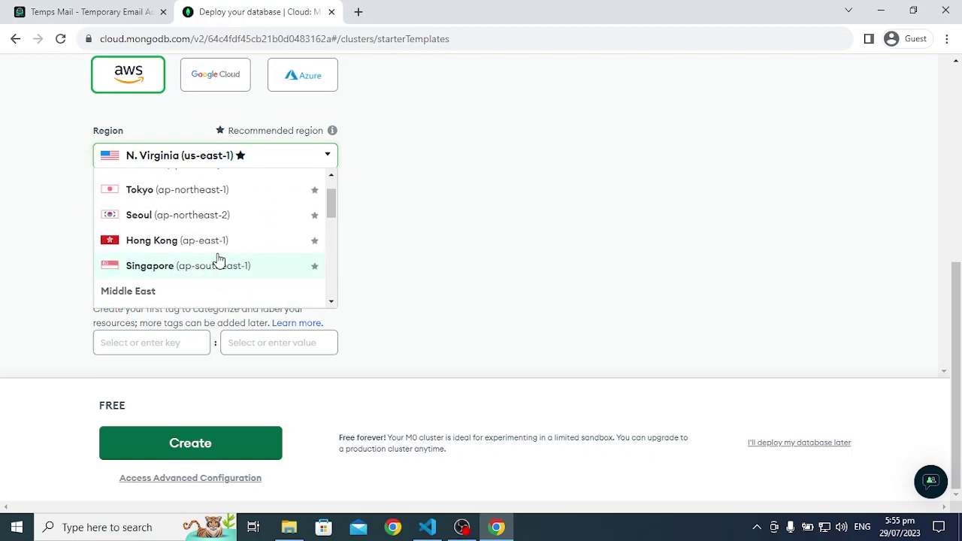
pyautogui.click(205, 284)
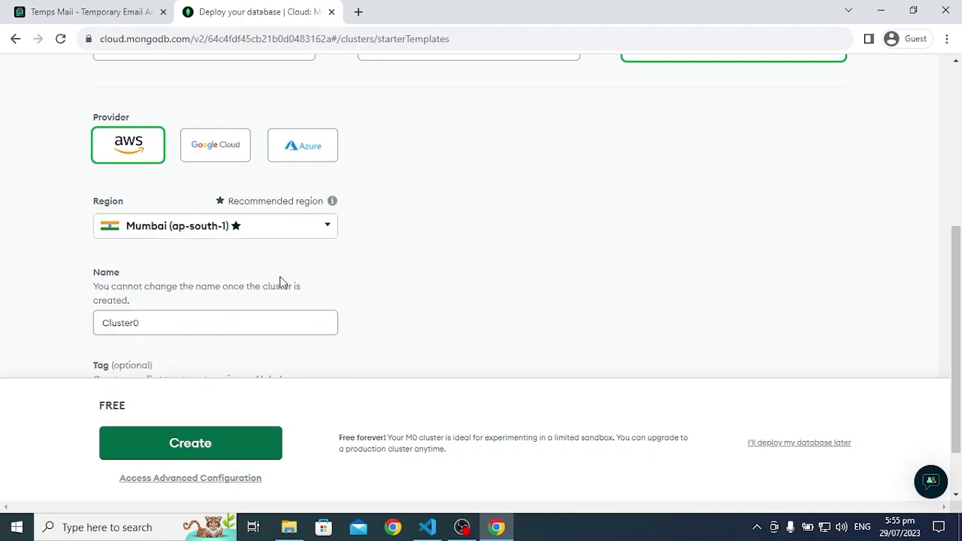
# - Create the free cluster with its default name Cluster0 and complete the captcha by selecting all images with a bus
pyautogui.scroll(-1, 279, 281)
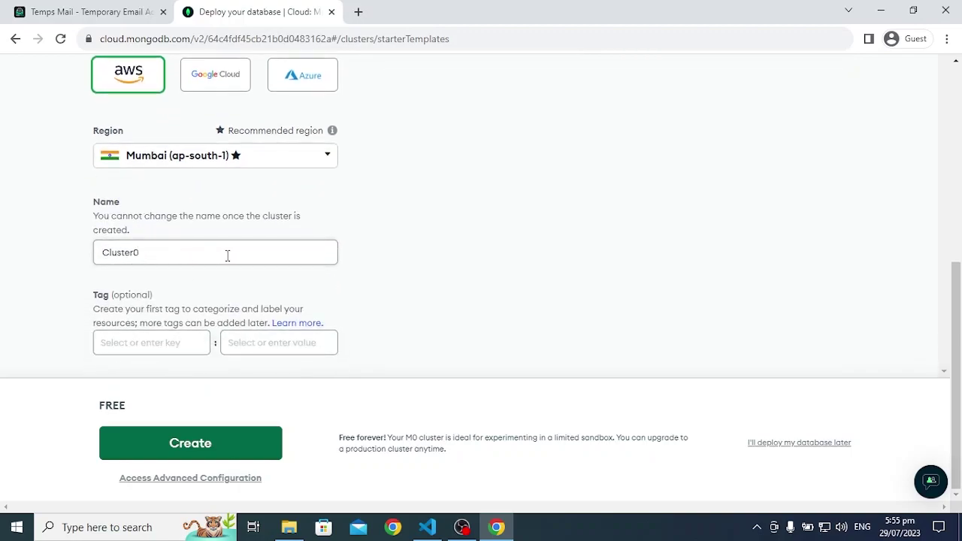
pyautogui.click(239, 450)
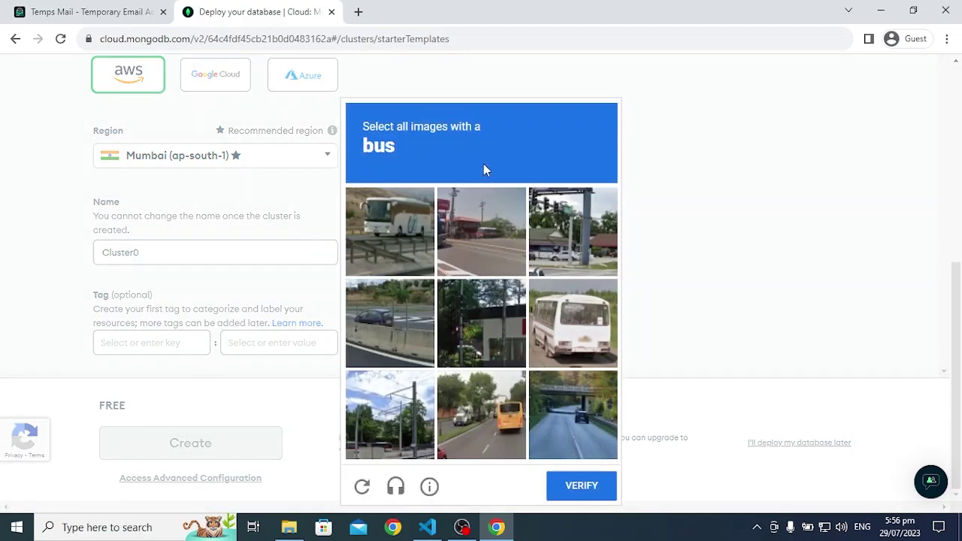
pyautogui.click(410, 234)
pyautogui.click(573, 323)
pyautogui.click(472, 408)
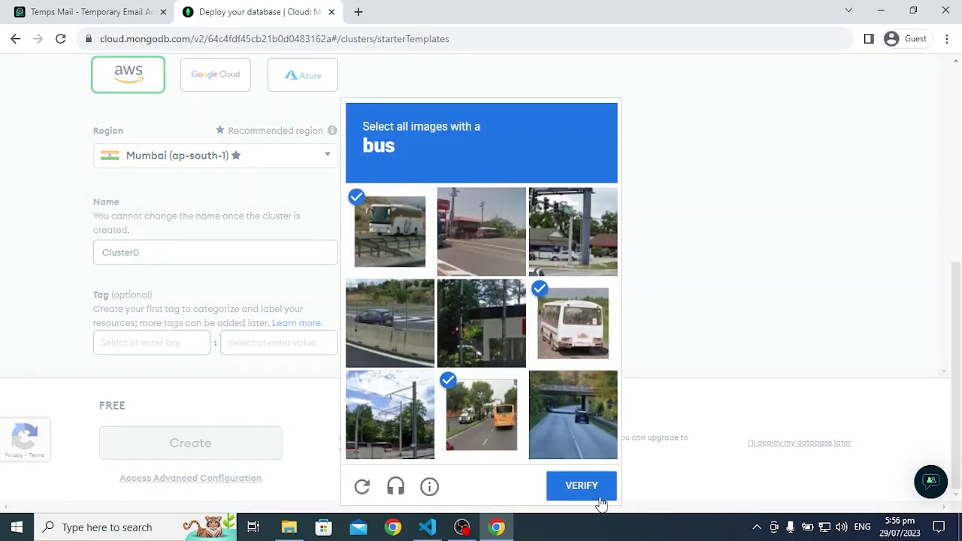
pyautogui.click(581, 486)
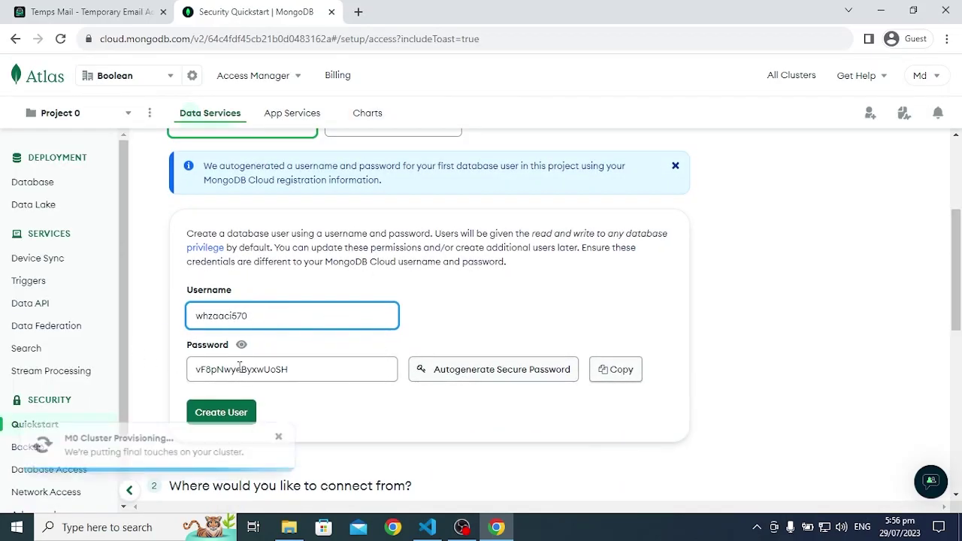
# - Replace the autogenerated database username and password with own credentials and create the database user
pyautogui.click(278, 406)
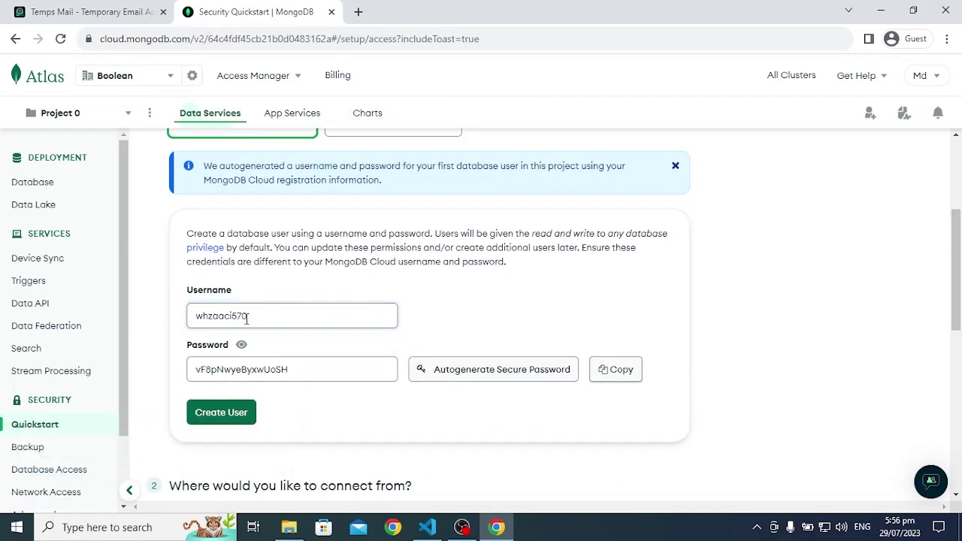
pyautogui.moveTo(286, 317); pyautogui.dragTo(167, 319)
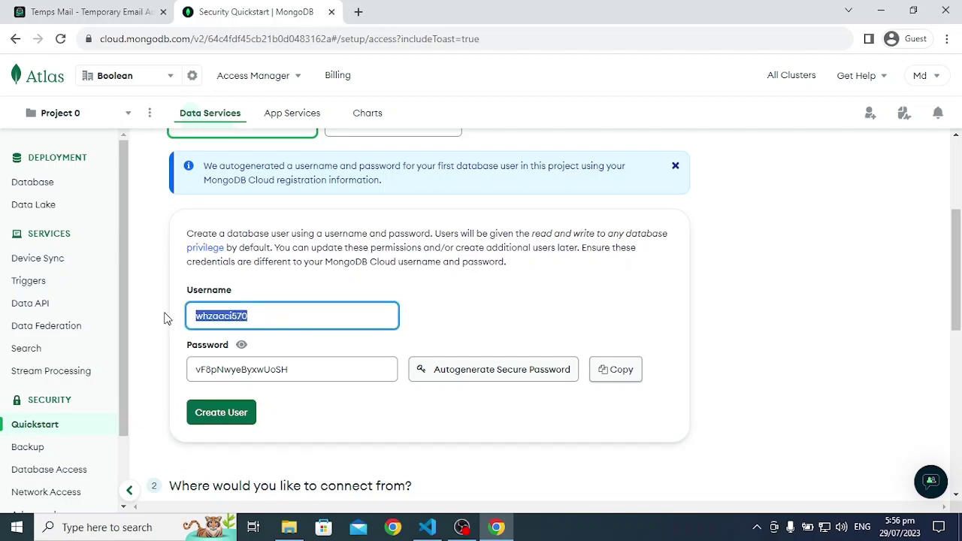
pyautogui.click(449, 316)
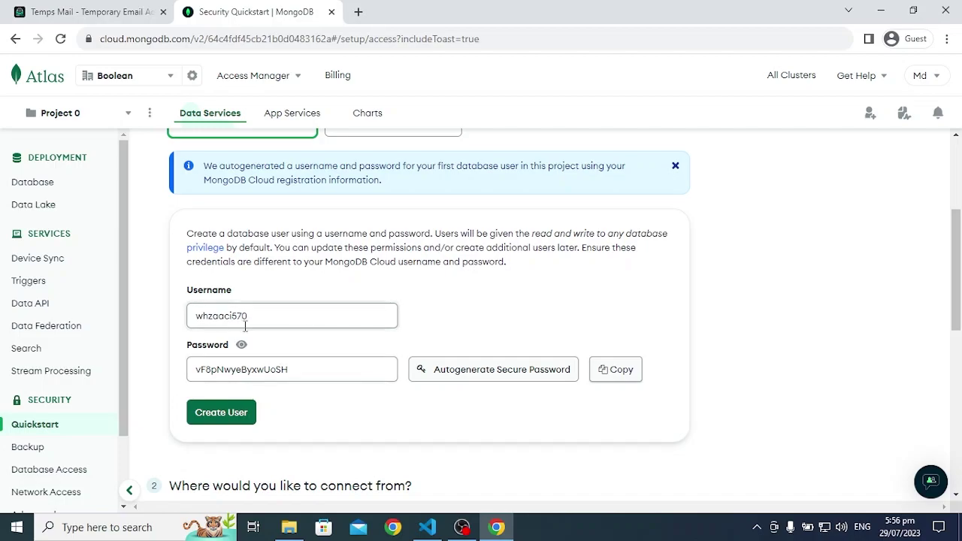
pyautogui.moveTo(263, 317); pyautogui.dragTo(160, 323)
pyautogui.click(271, 368)
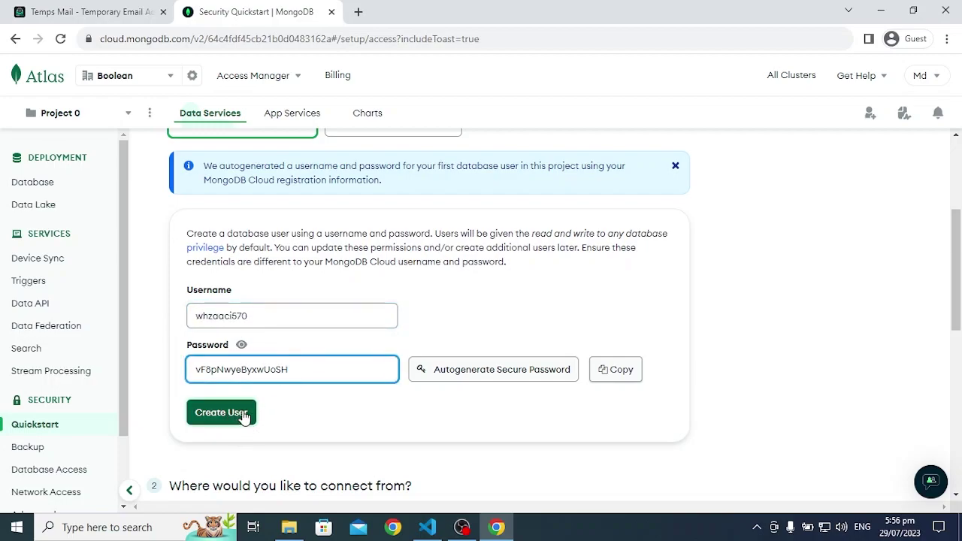
pyautogui.click(249, 418)
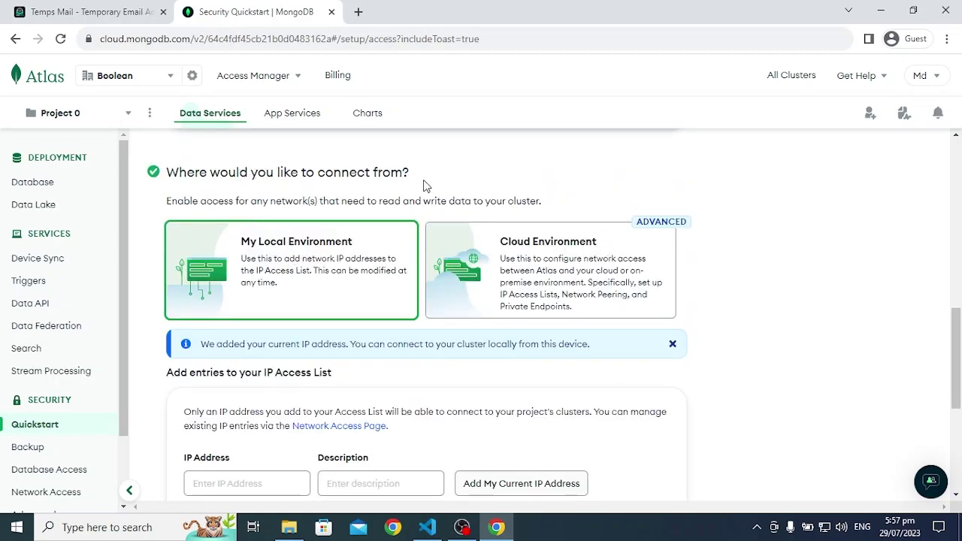
# - Remove the automatically added "My IP Address" entry from the IP access list
pyautogui.scroll(-1, 391, 197)
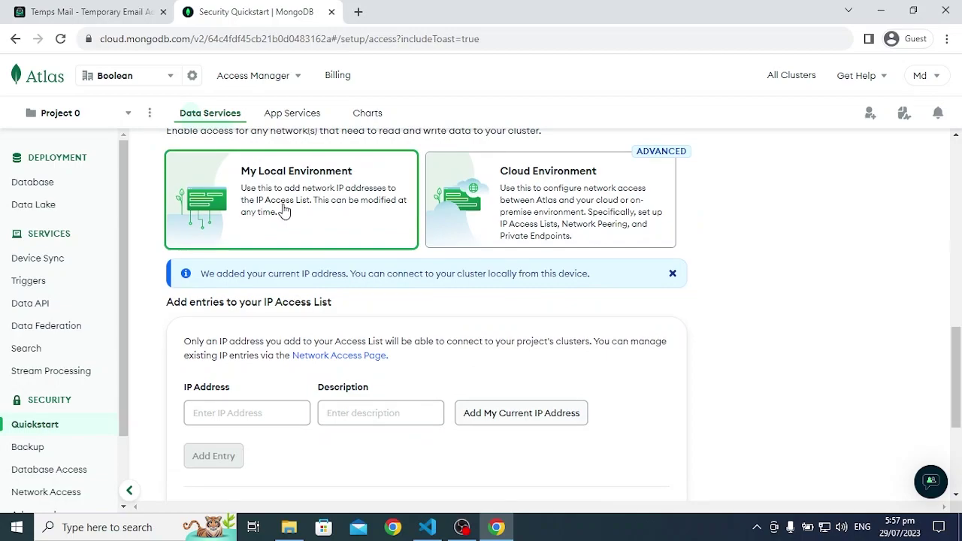
pyautogui.scroll(-2, 366, 230)
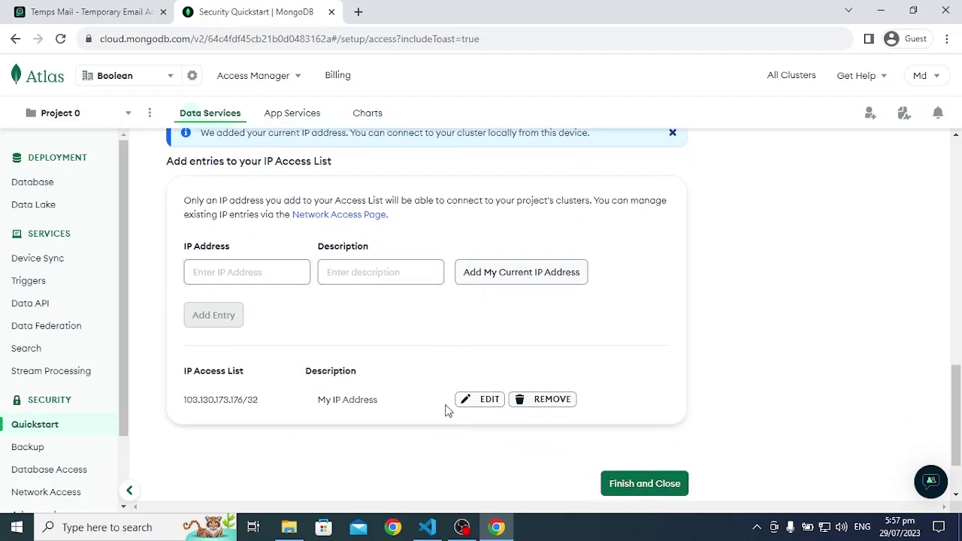
pyautogui.click(546, 400)
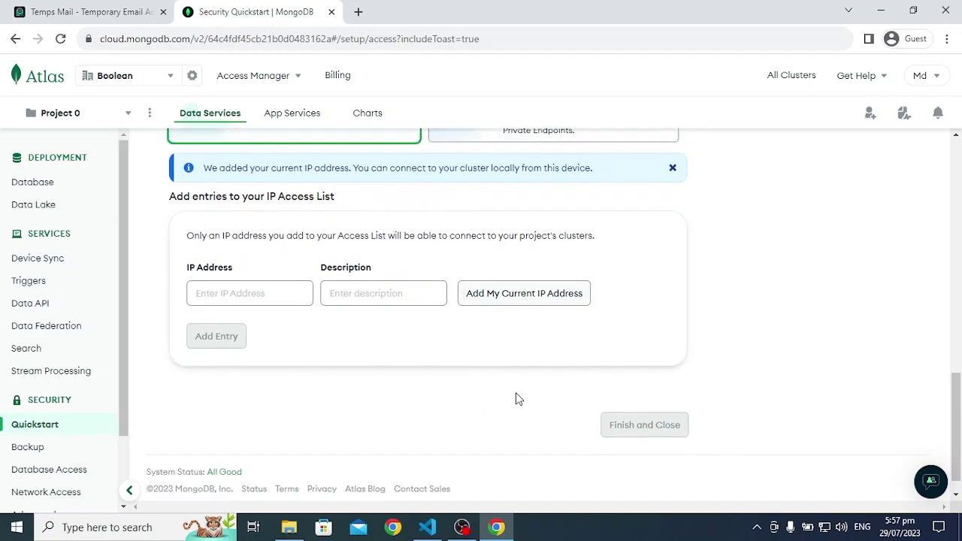
pyautogui.click(227, 339)
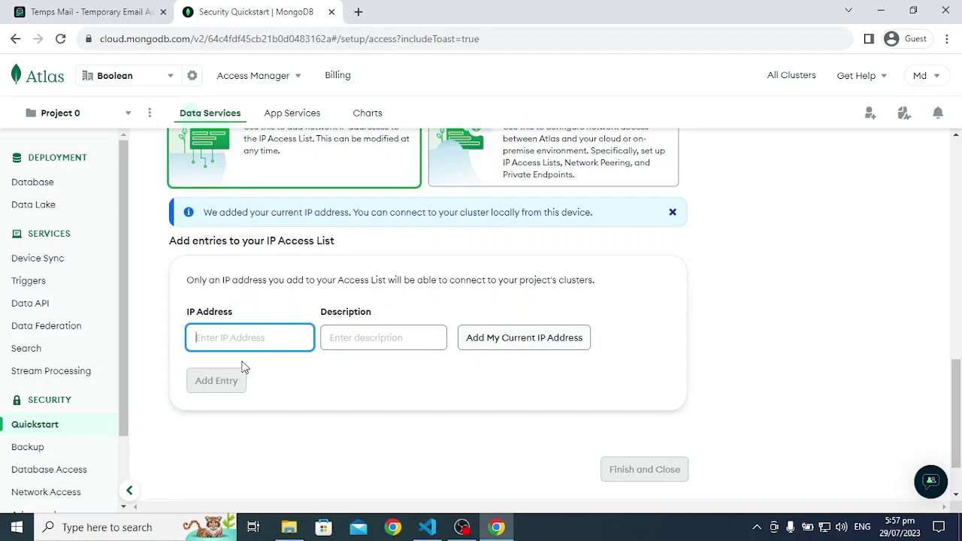
pyautogui.scroll(-1, 384, 369)
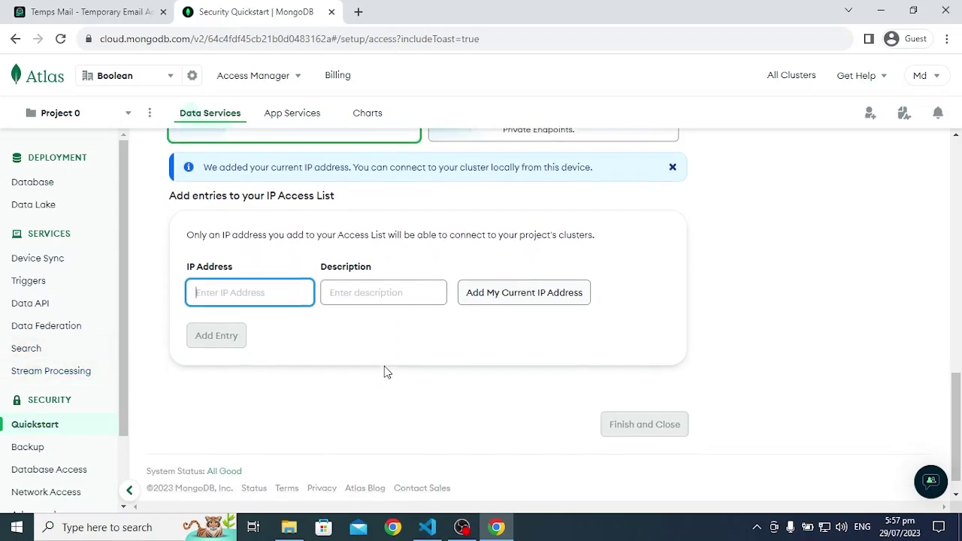
pyautogui.scroll(1, 411, 361)
pyautogui.scroll(-1, 3, 382)
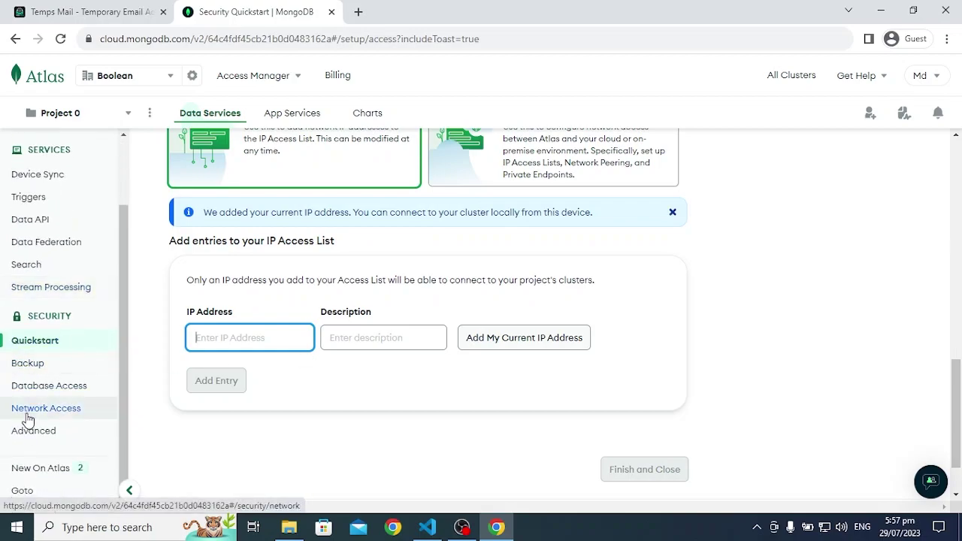
# - Add a network access entry that allows connections from anywhere (0.0.0.0/0)
pyautogui.click(59, 415)
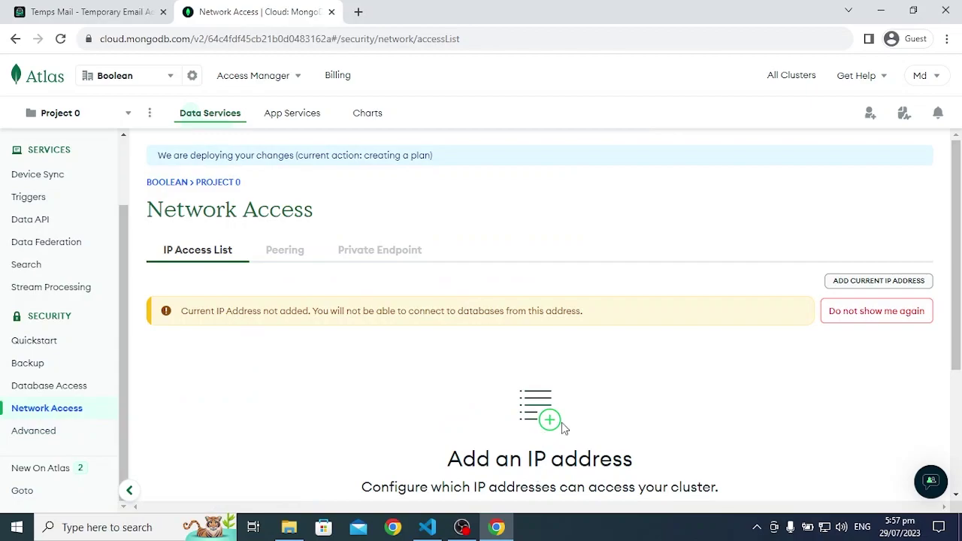
pyautogui.scroll(-2, 701, 328)
pyautogui.click(538, 348)
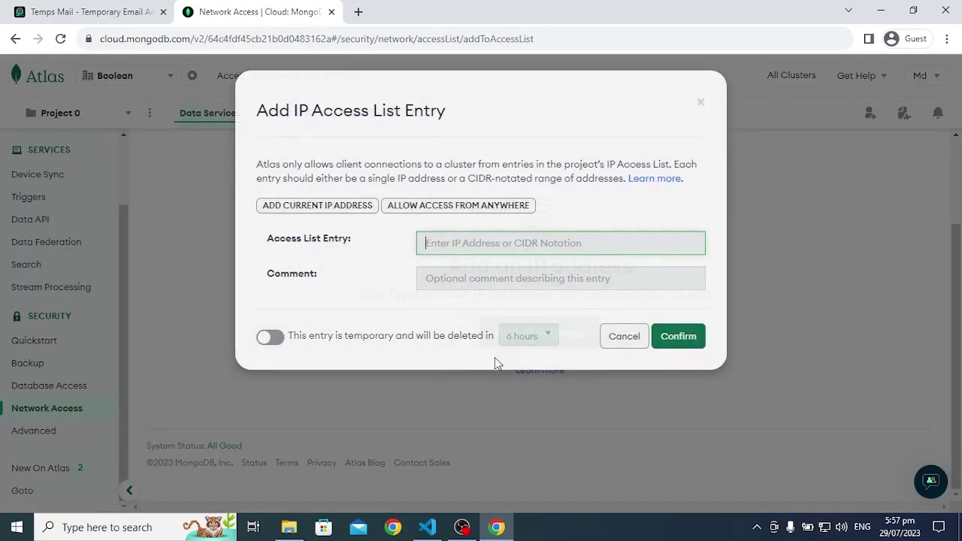
pyautogui.click(493, 204)
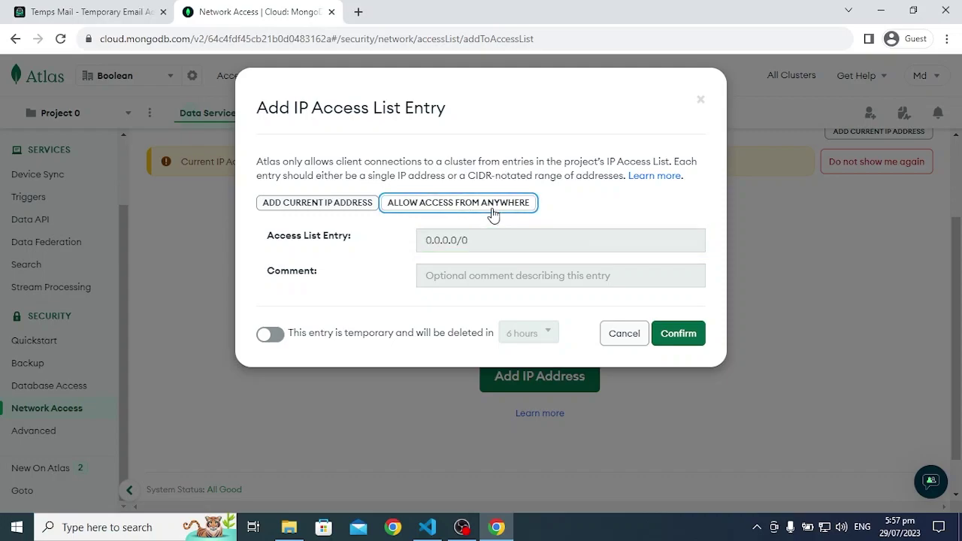
pyautogui.click(681, 339)
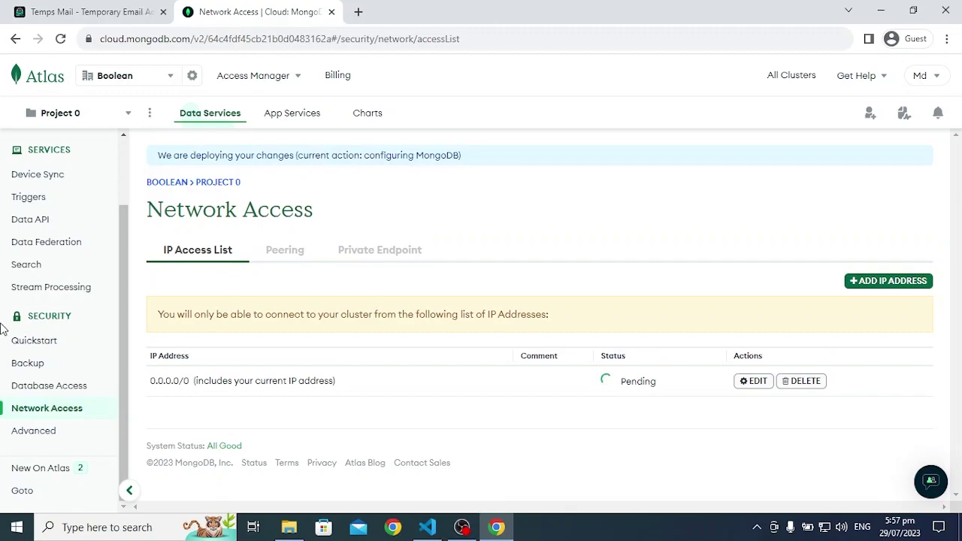
# - Check the project's database users and their roles under Database Access
pyautogui.scroll(2, 41, 298)
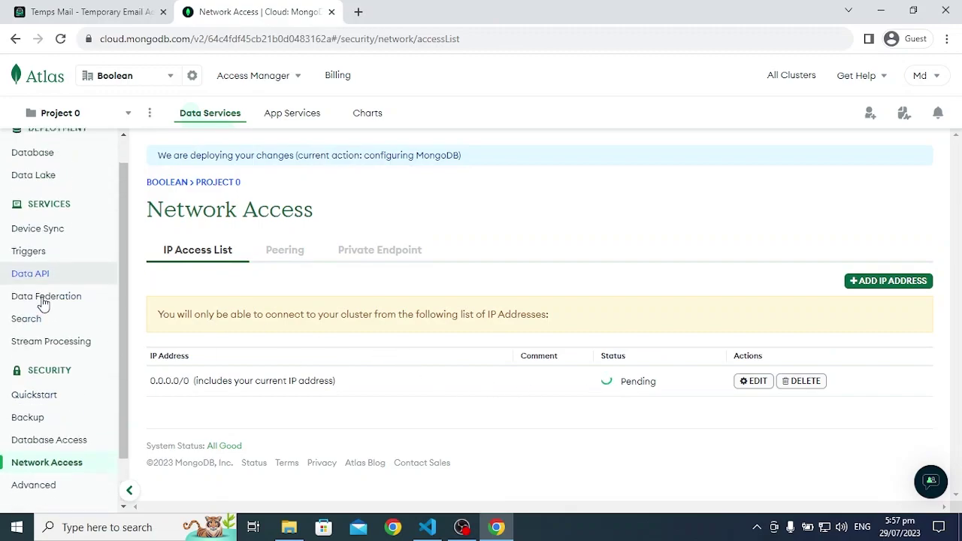
pyautogui.scroll(-2, 42, 385)
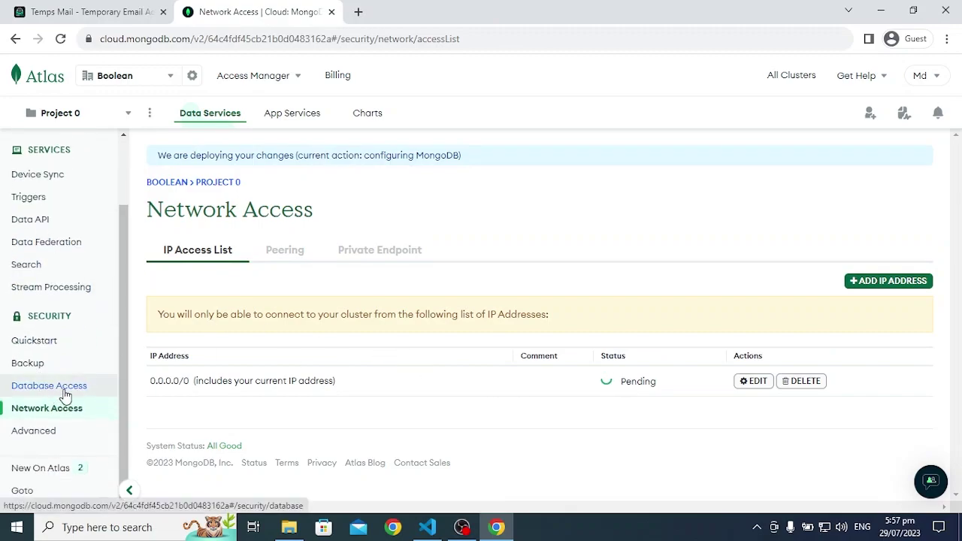
pyautogui.click(65, 390)
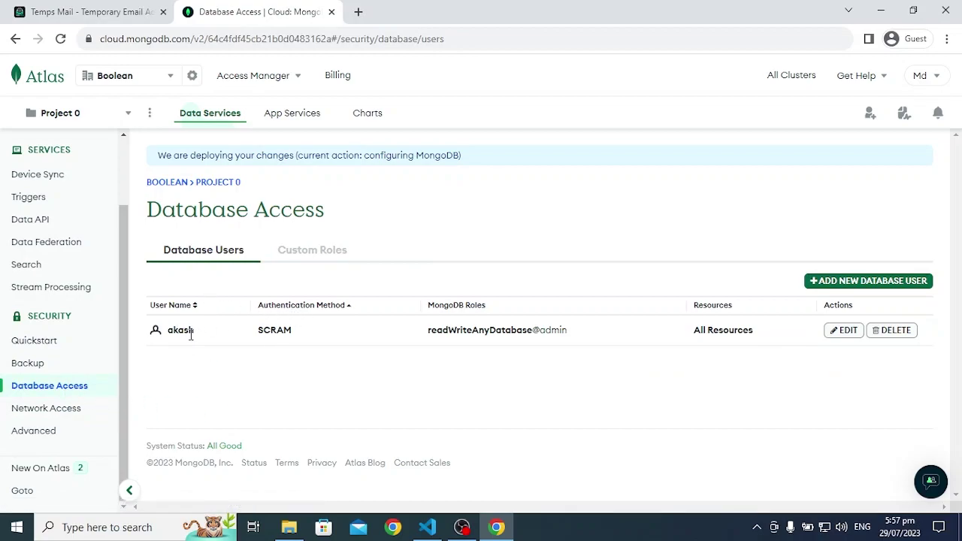
pyautogui.scroll(2, 25, 388)
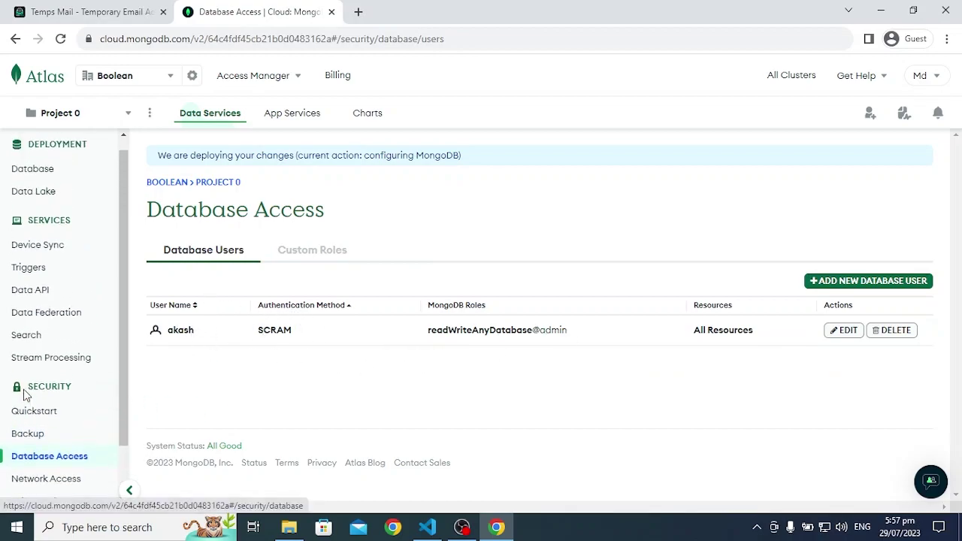
# - Start connecting to Cluster0 from the database deployments and choose Drivers as the connection method
pyautogui.click(50, 185)
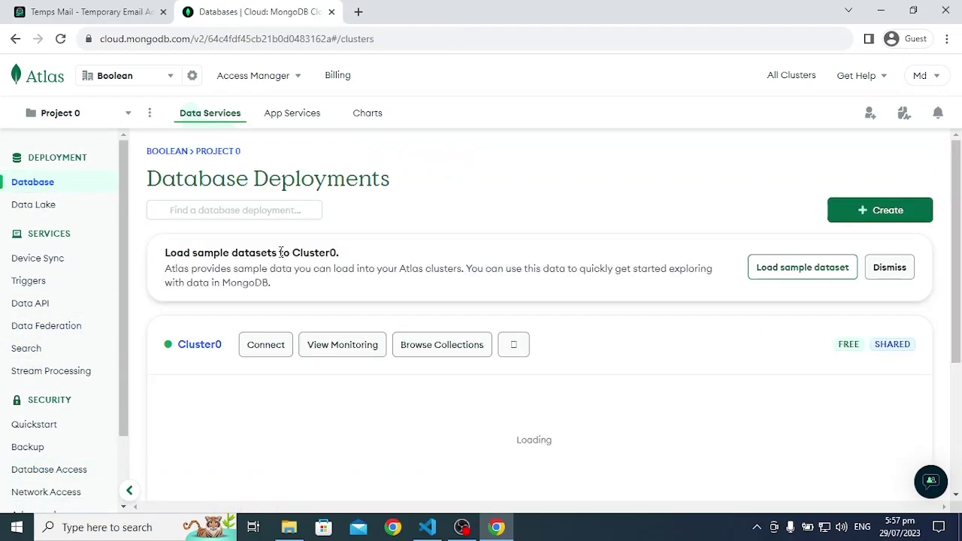
pyautogui.scroll(-3, 329, 309)
pyautogui.scroll(1, 429, 294)
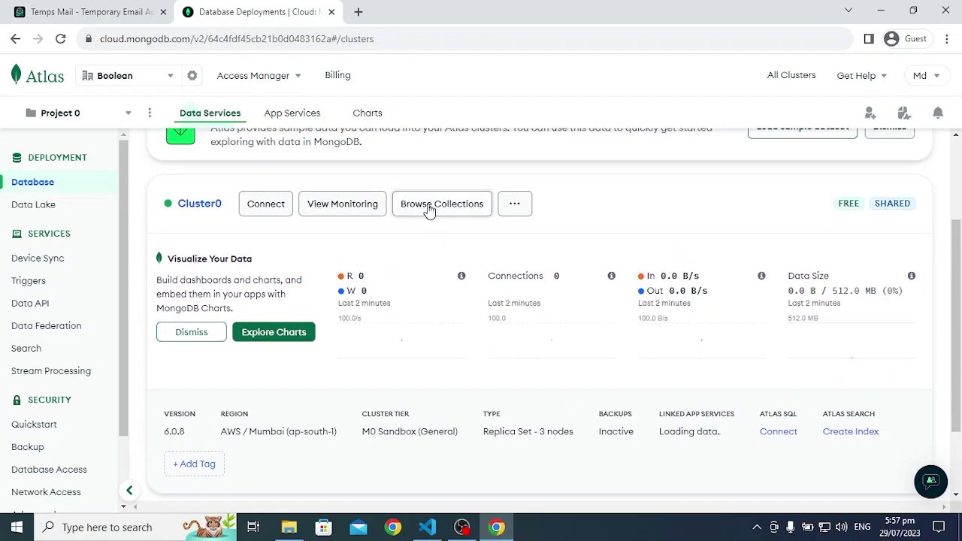
pyautogui.click(266, 204)
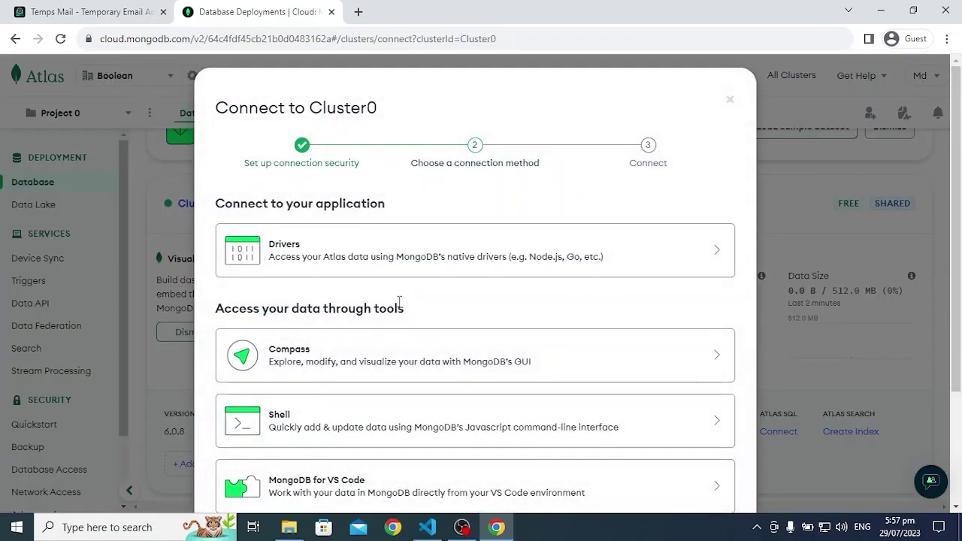
pyautogui.scroll(-3, 393, 359)
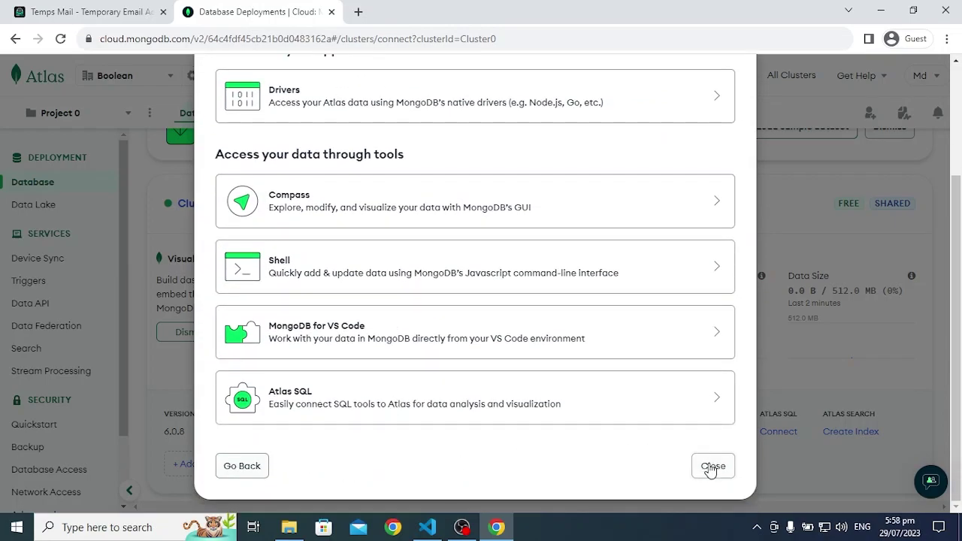
pyautogui.scroll(1, 395, 346)
pyautogui.scroll(3, 395, 346)
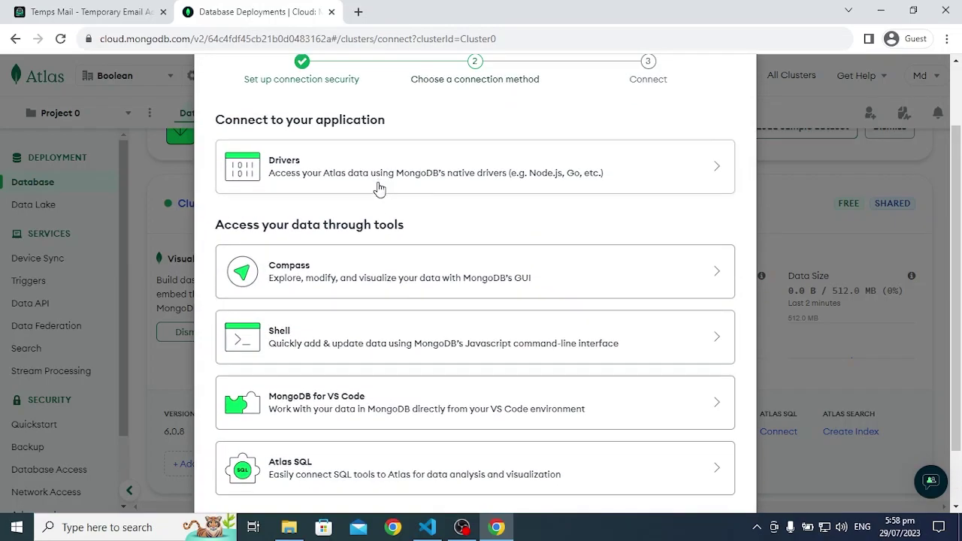
pyautogui.click(369, 183)
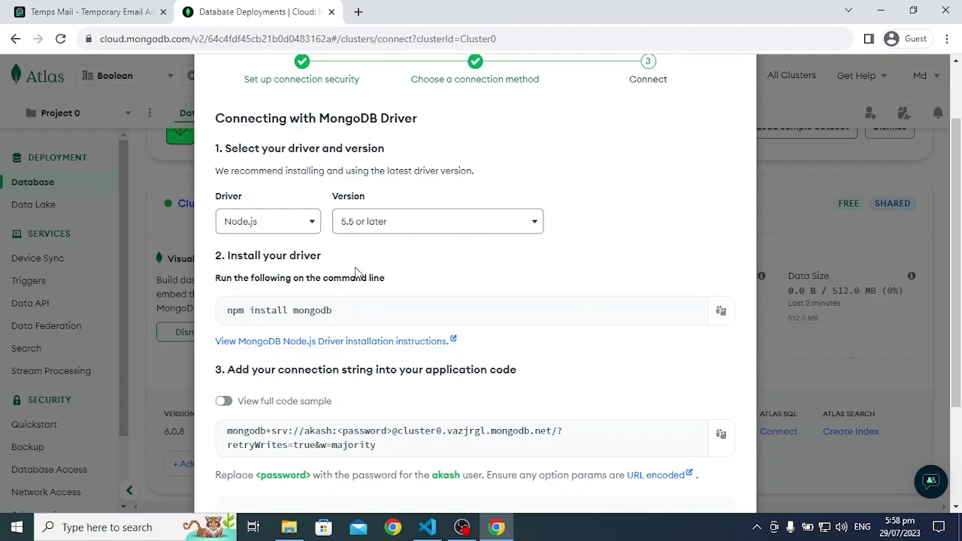
# - Review the Node.js driver's version options, installation command and connection instructions
pyautogui.scroll(-3, 354, 294)
pyautogui.scroll(3, 398, 297)
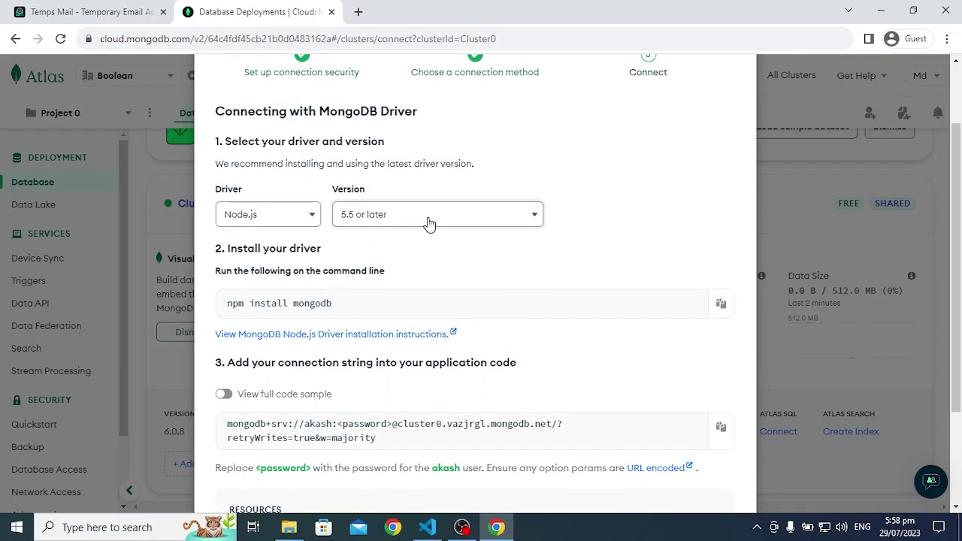
pyautogui.click(459, 213)
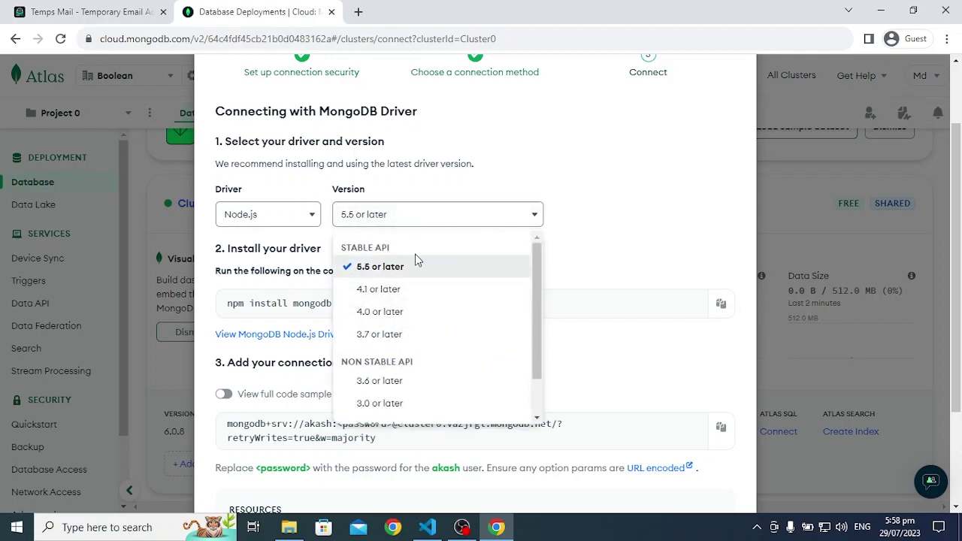
pyautogui.click(461, 214)
pyautogui.scroll(-1, 308, 275)
pyautogui.scroll(-1, 308, 275)
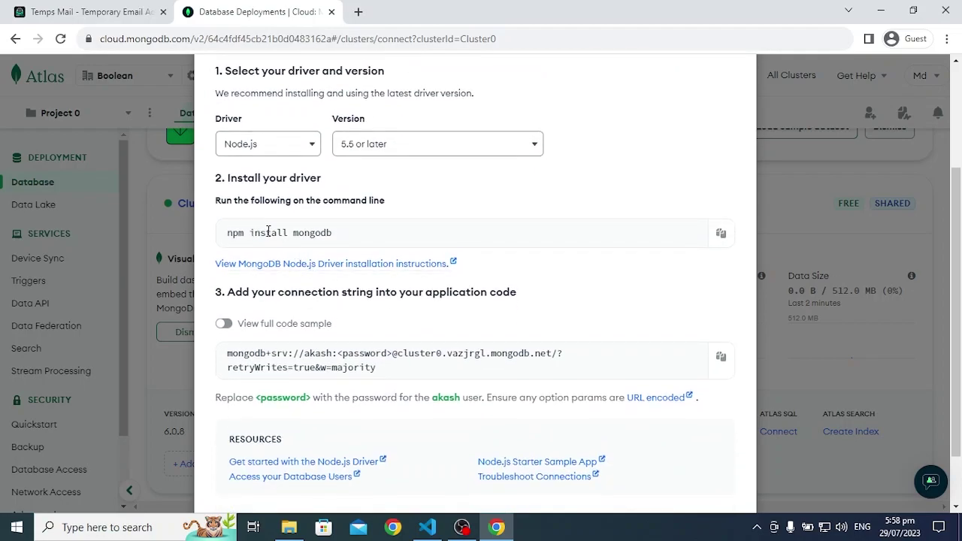
pyautogui.scroll(-2, 361, 324)
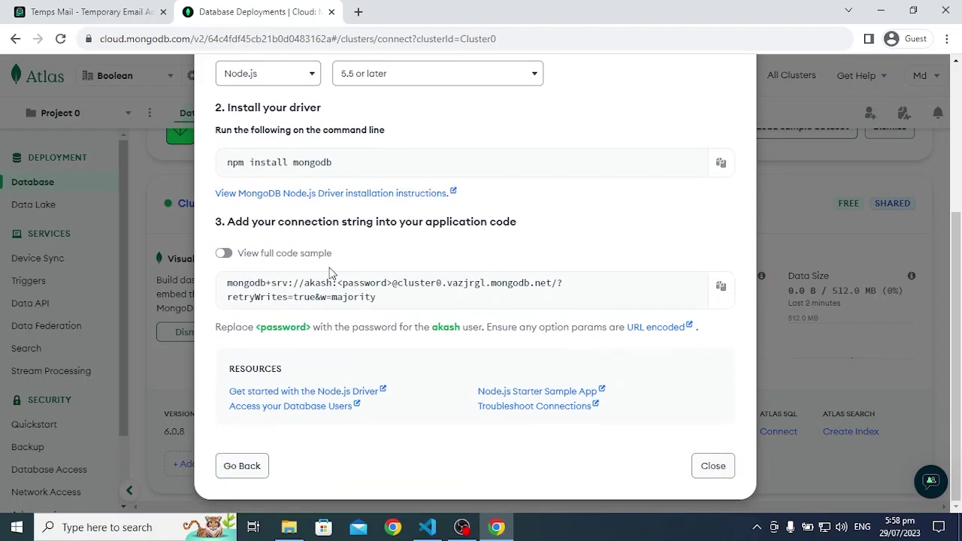
# - Copy the Node.js driver connection string for Cluster0
pyautogui.doubleClick(360, 285)
pyautogui.click(436, 304)
pyautogui.click(722, 287)
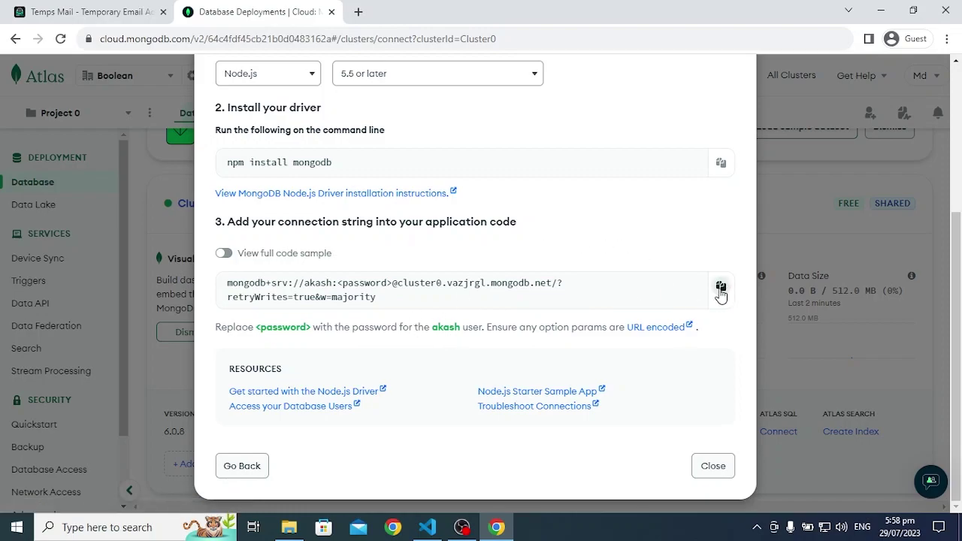